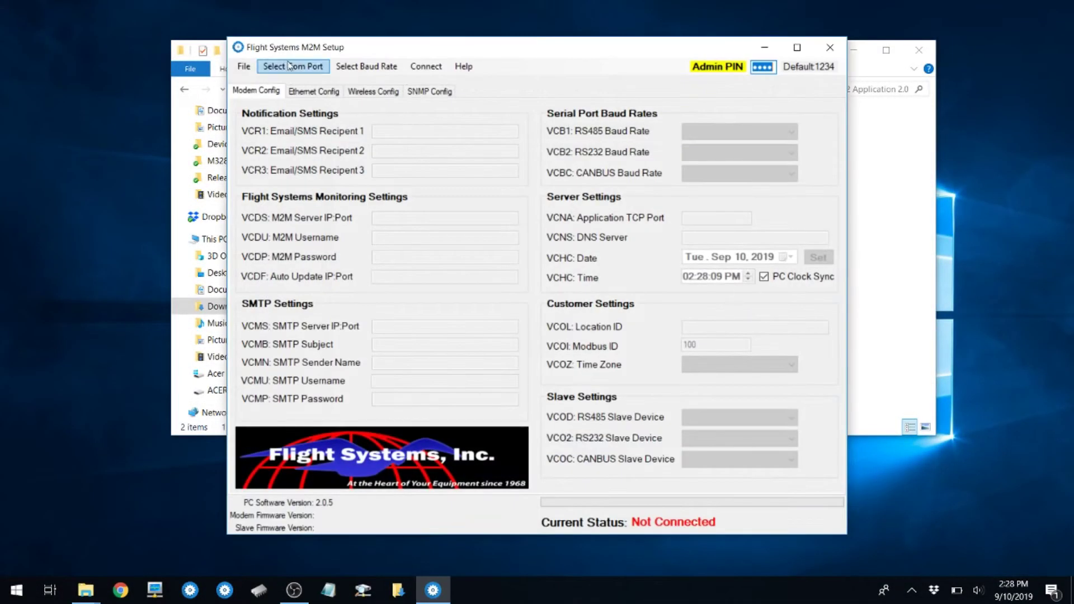
Step: Select COM4 as the communication port and connect to the modem over serial
{"action": "left_click", "coordinate": [292, 66]}
{"action": "left_click", "coordinate": [309, 82]}
{"action": "left_click", "coordinate": [427, 67]}
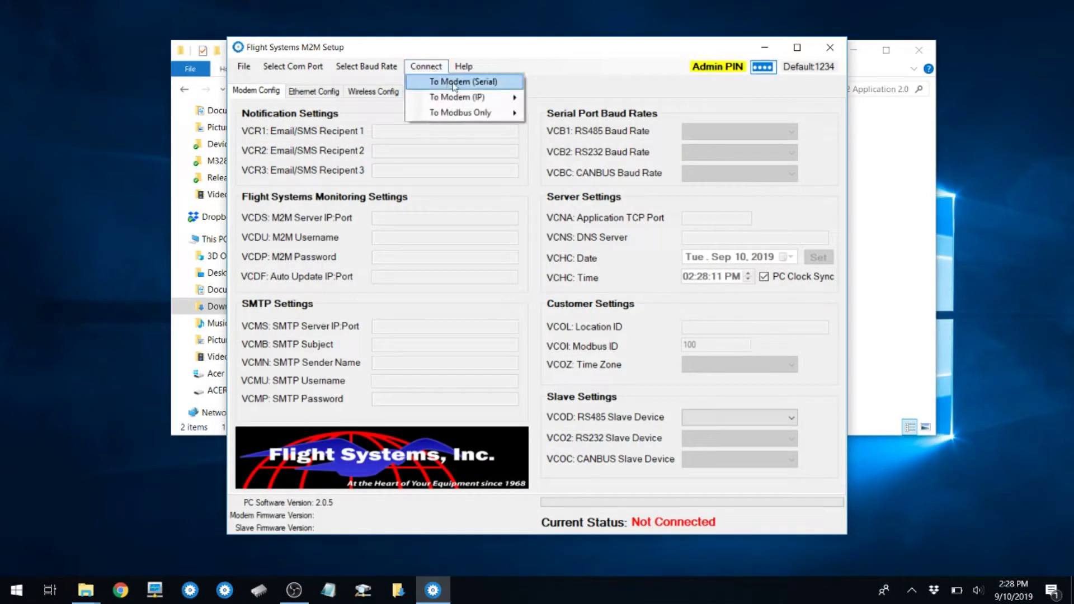
{"action": "left_click", "coordinate": [453, 83]}
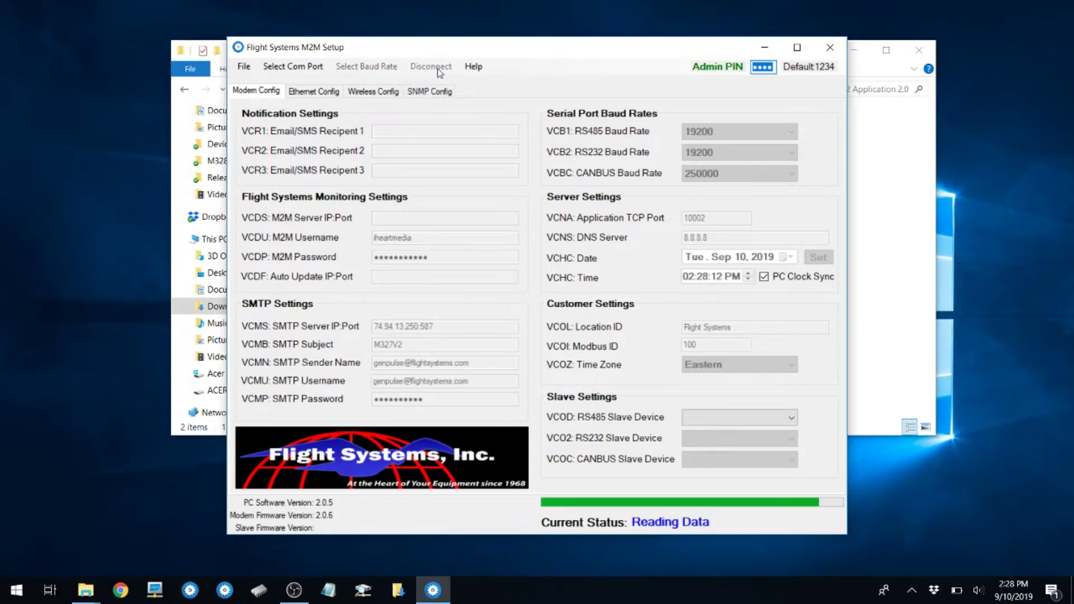
Step: Look up the modem's IP address in the Ethernet device info and its application TCP port in the server settings
{"action": "left_click", "coordinate": [315, 94]}
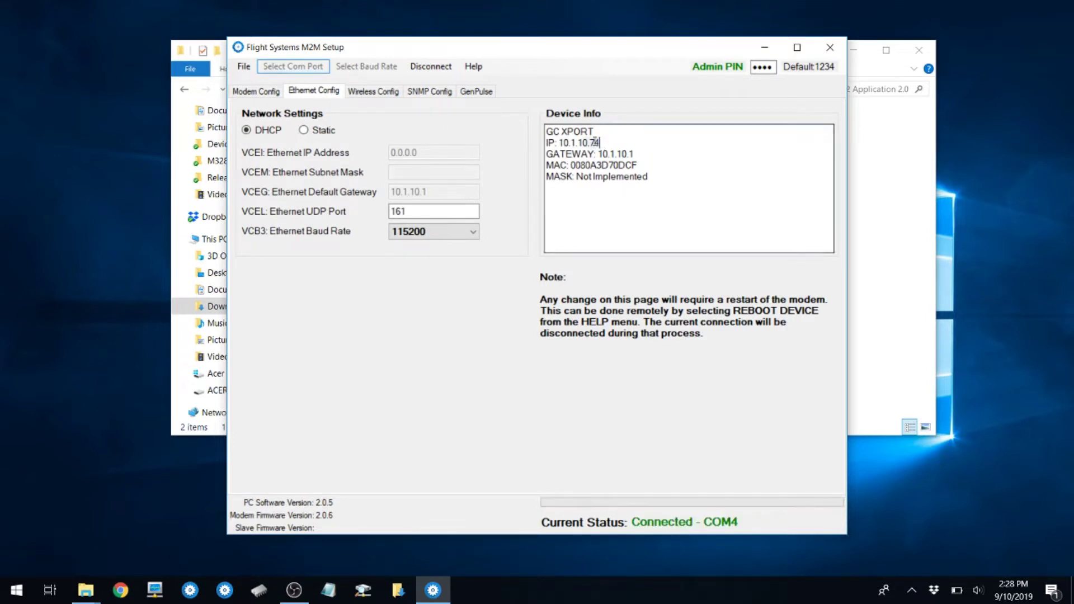
{"action": "left_click_drag", "start_coordinate": [600, 143], "coordinate": [542, 145]}
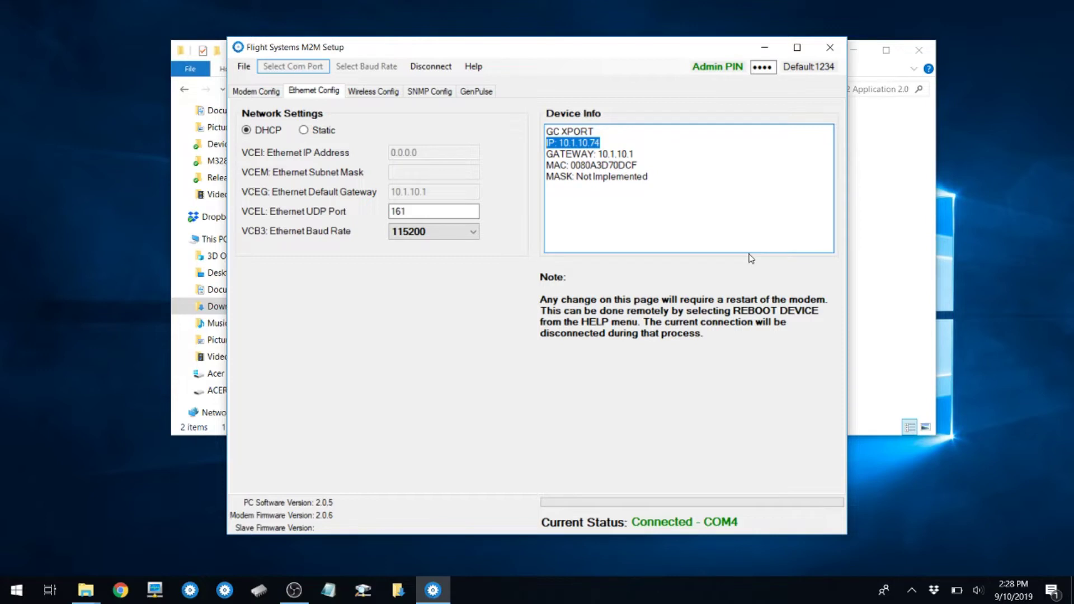
{"action": "left_click", "coordinate": [267, 94]}
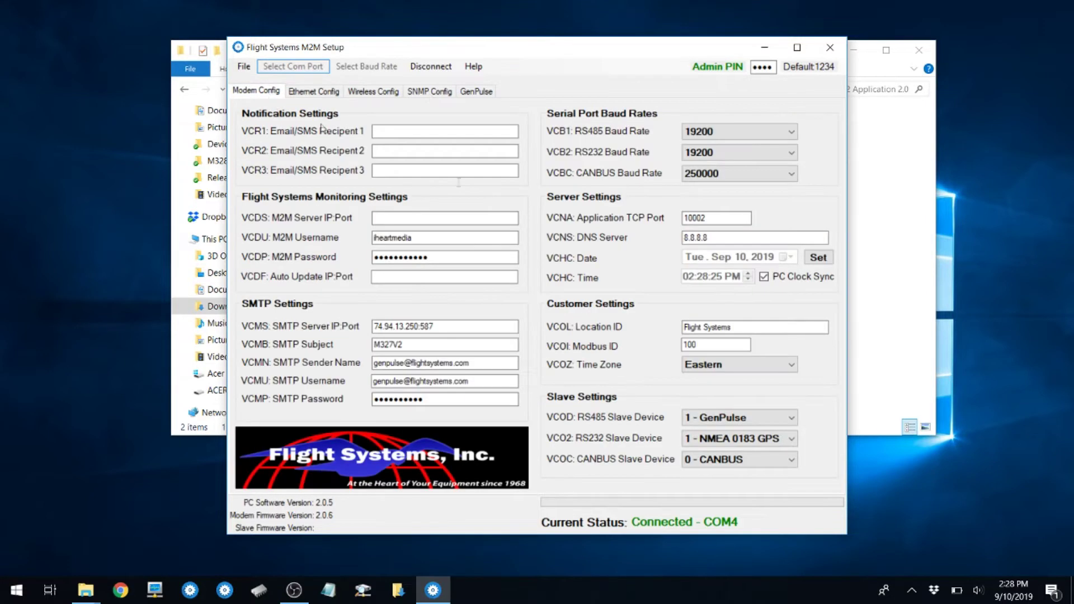
{"action": "double_click", "coordinate": [709, 221]}
Step: Disconnect the serial session and add a new modem IP connection named FSI with address 10.1.10.74 and port 10002
{"action": "left_click", "coordinate": [431, 66]}
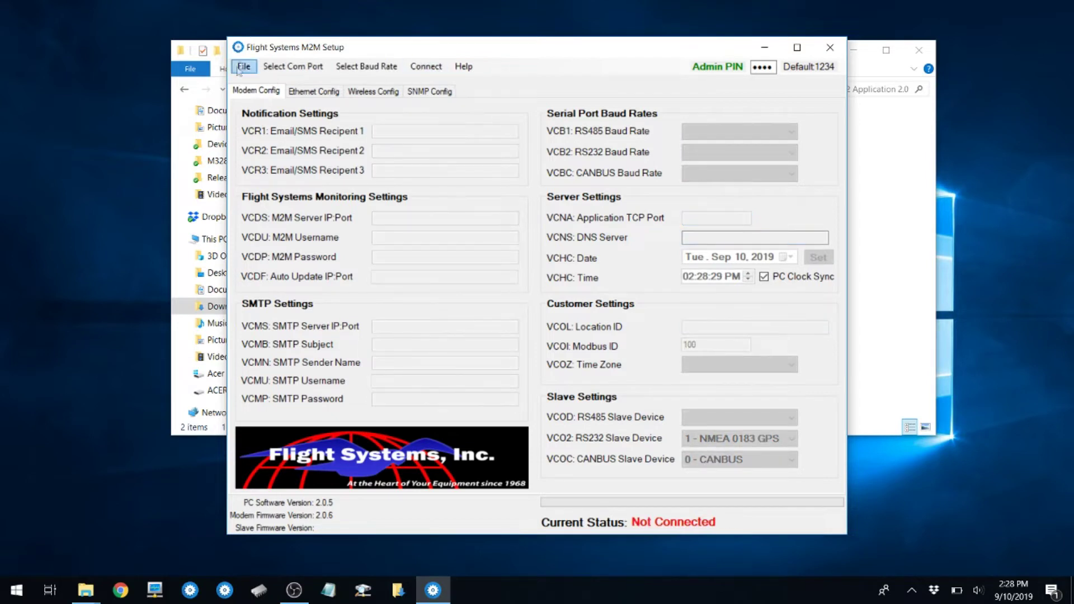
{"action": "left_click", "coordinate": [426, 66]}
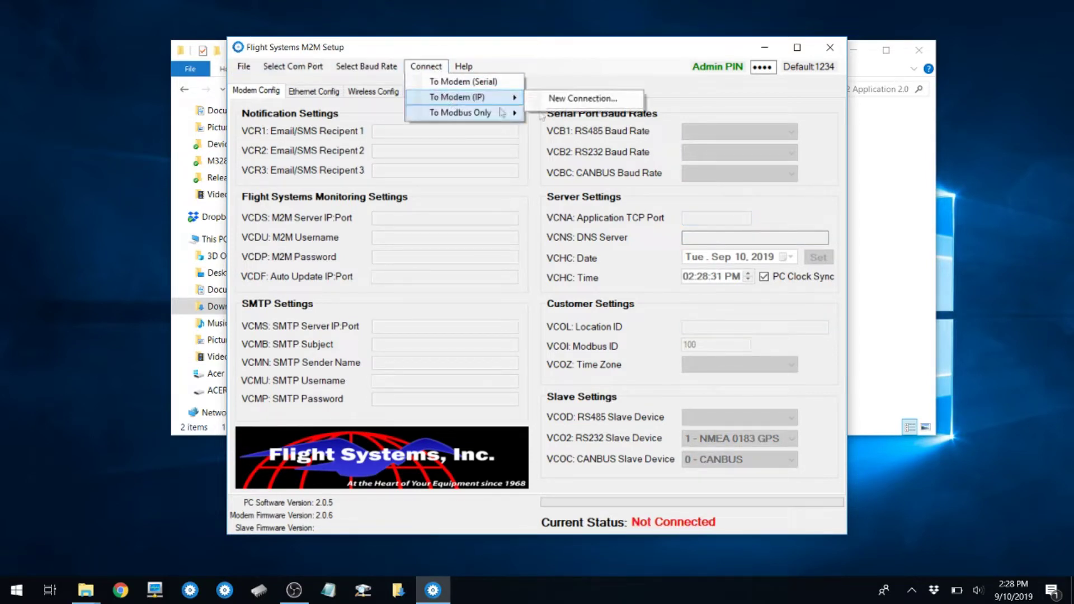
{"action": "left_click", "coordinate": [568, 99]}
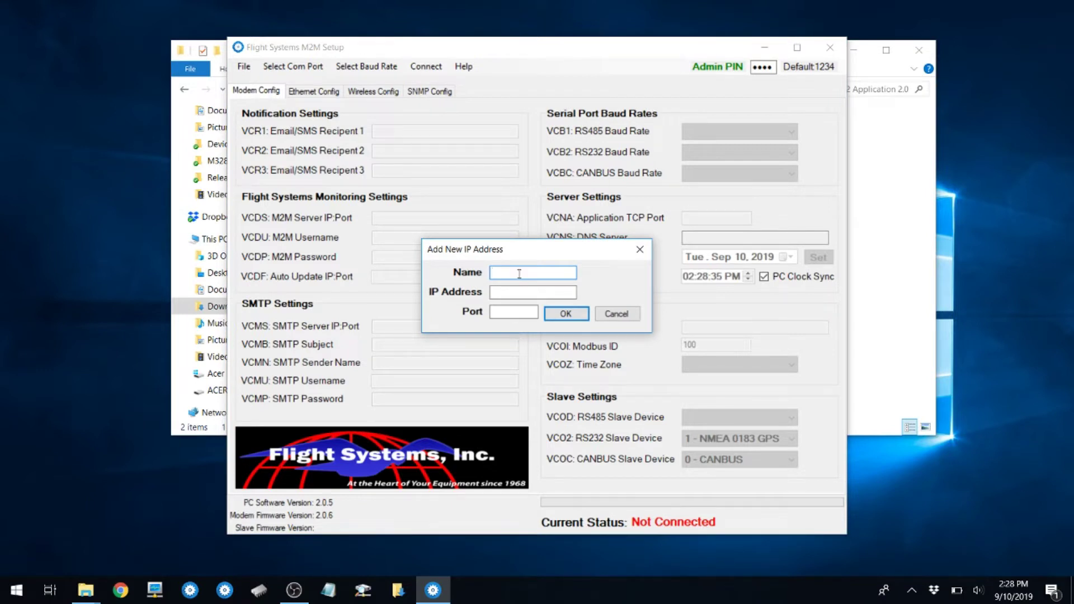
{"action": "type", "text": "FSI"}
{"action": "left_click", "coordinate": [560, 292]}
{"action": "left_click", "coordinate": [530, 310]}
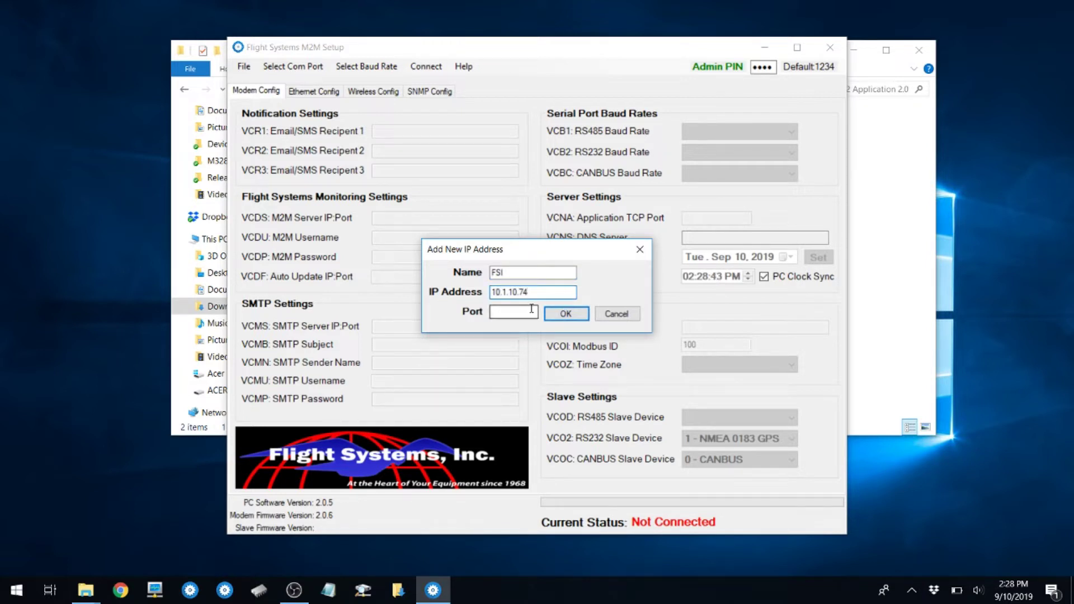
{"action": "type", "text": "10002"}
{"action": "left_click", "coordinate": [565, 313]}
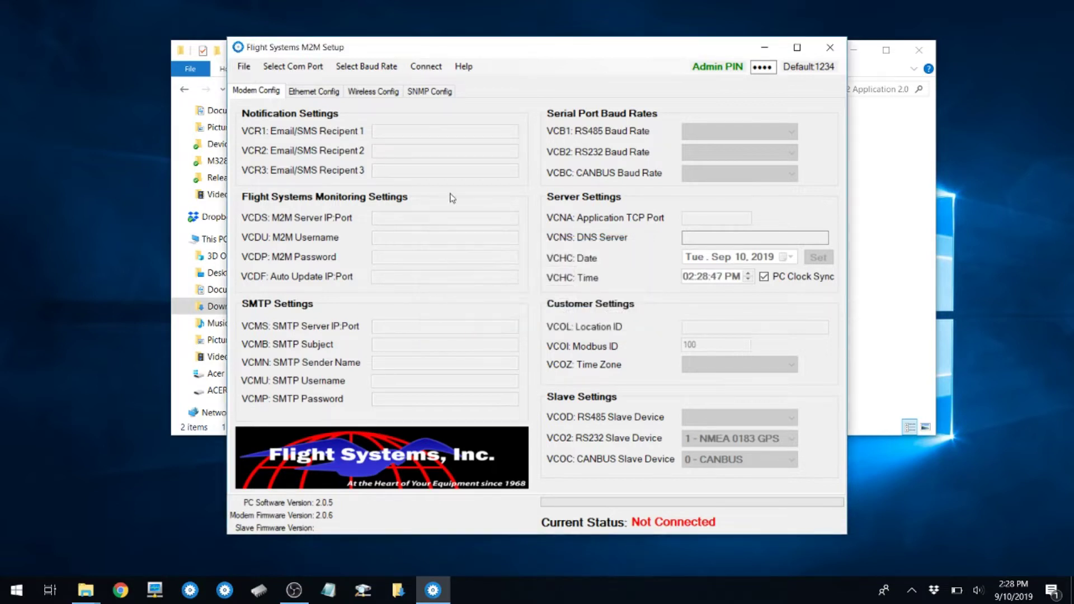
Step: Connect to the modem over IP using the saved FSI connection
{"action": "left_click", "coordinate": [424, 67]}
{"action": "mouse_move", "coordinate": [464, 97]}
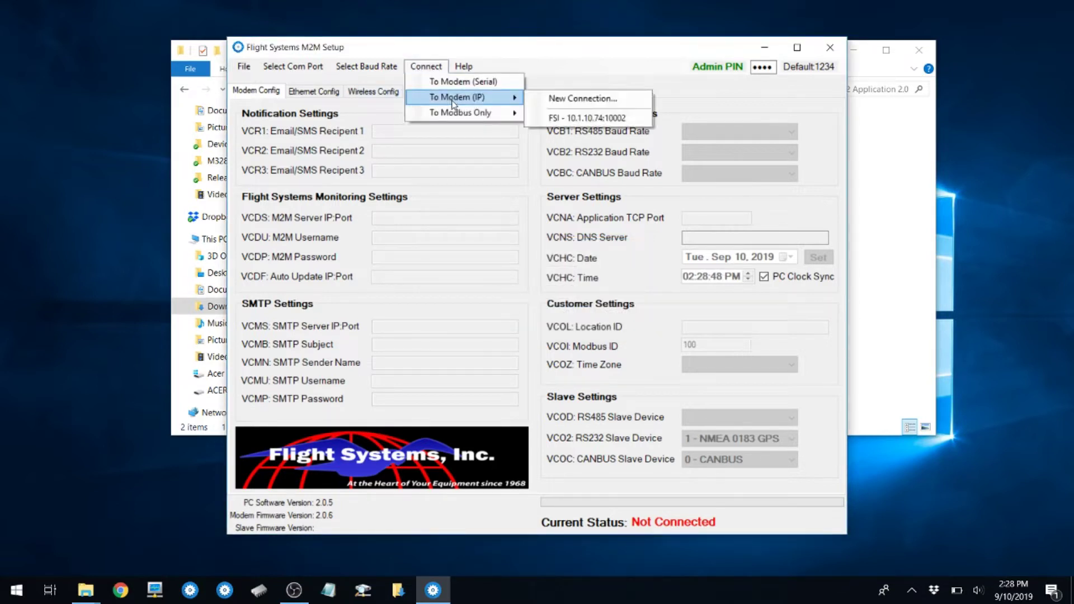
{"action": "left_click", "coordinate": [557, 119]}
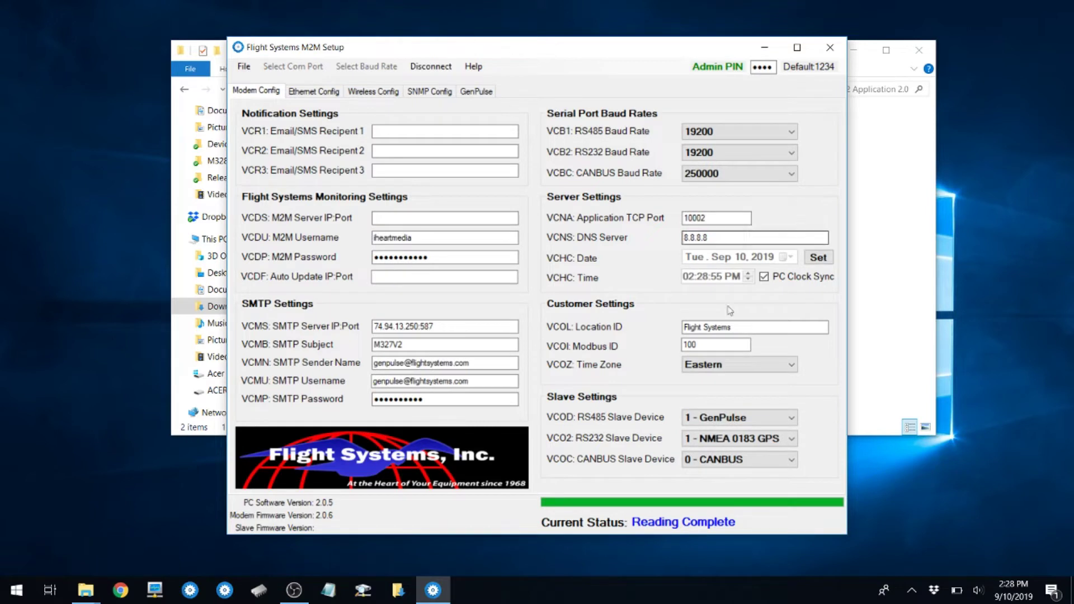
Step: Switch the modem's Ethernet network settings to Static and set the Ethernet IP address to 10.1.10.74
{"action": "left_click", "coordinate": [315, 91]}
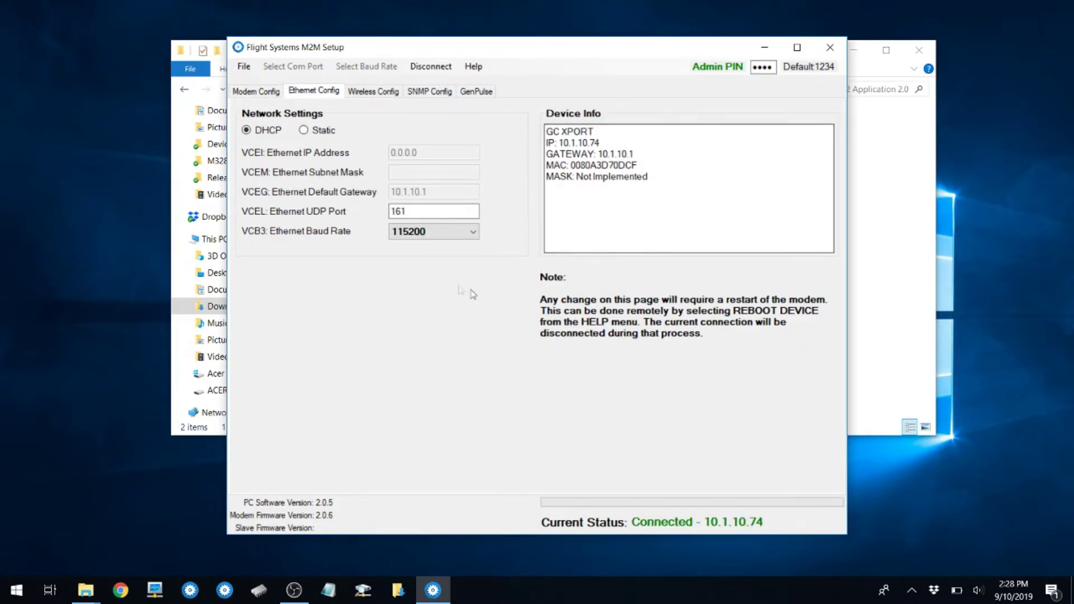
{"action": "left_click", "coordinate": [303, 130]}
{"action": "key", "text": "Tab"}
{"action": "type", "text": "10."}
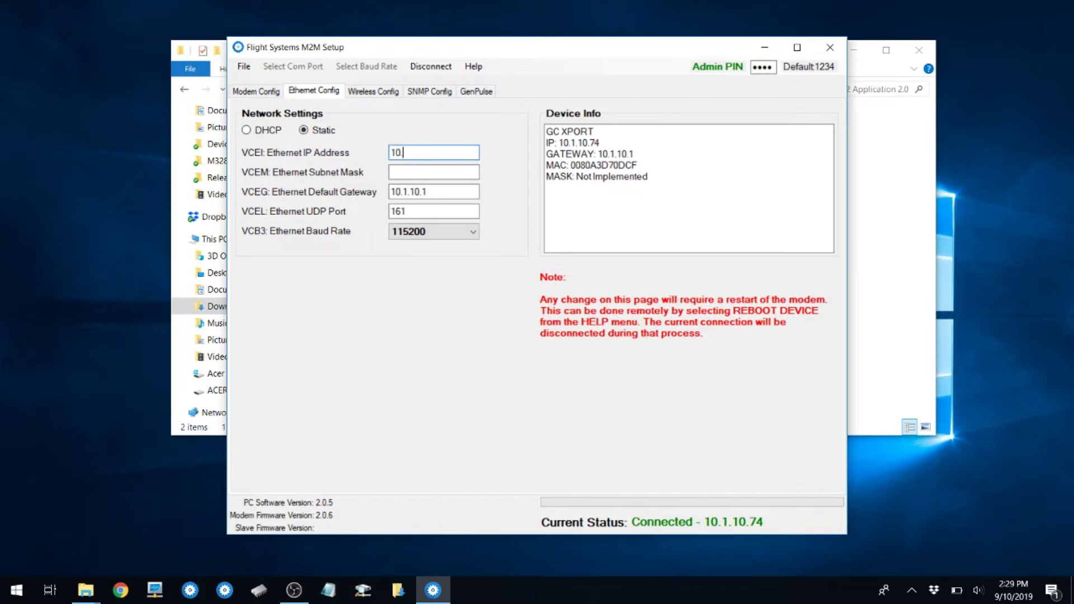
{"action": "type", "text": "1.10.74"}
Step: Save the changed settings to the modem and agree to write them to memory
{"action": "left_click", "coordinate": [244, 67]}
{"action": "left_click", "coordinate": [244, 68]}
{"action": "left_click", "coordinate": [244, 69]}
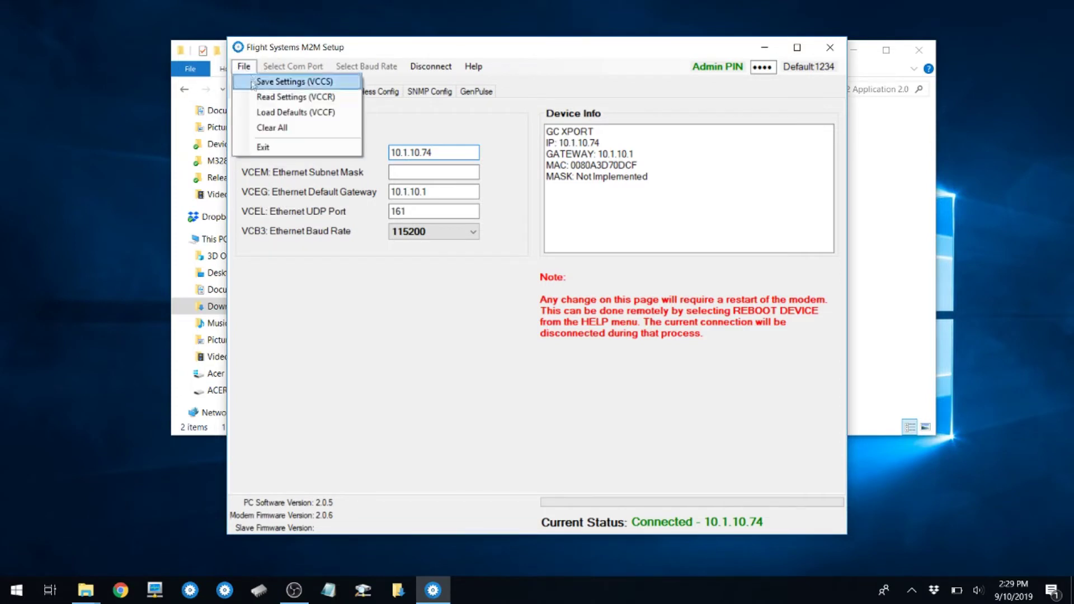
{"action": "left_click", "coordinate": [252, 82]}
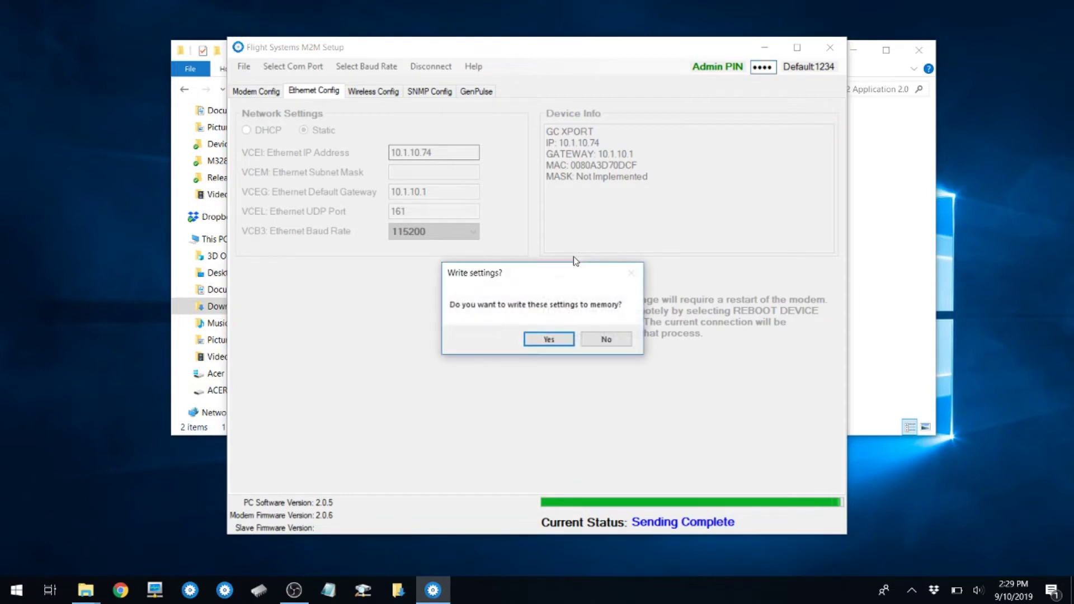
{"action": "left_click", "coordinate": [546, 340]}
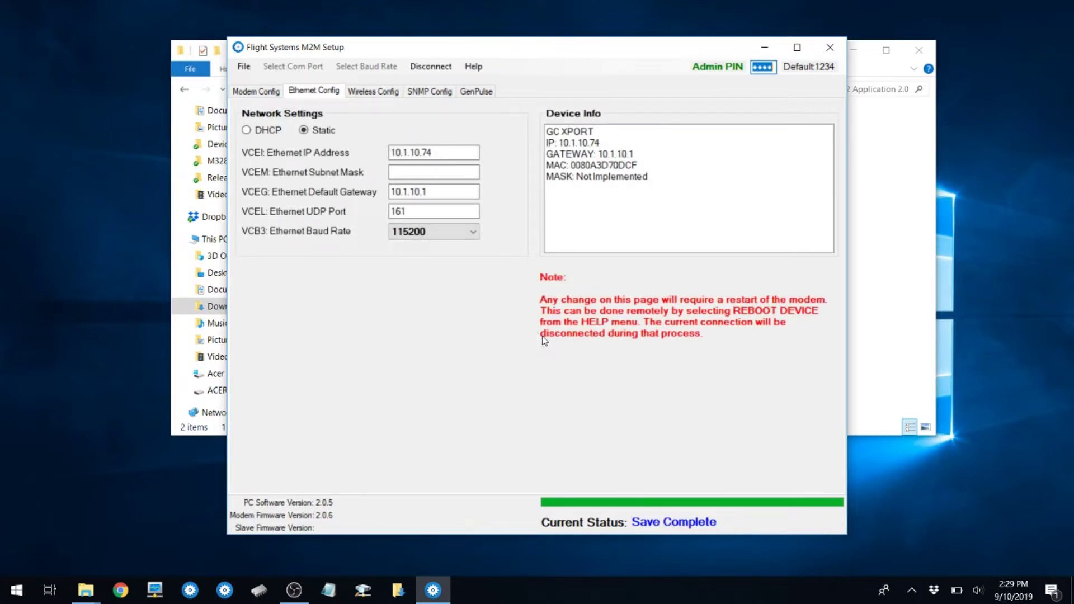
Step: Disconnect from the modem and reconnect over IP with the FSI connection, retrying the connection once
{"action": "left_click", "coordinate": [423, 68]}
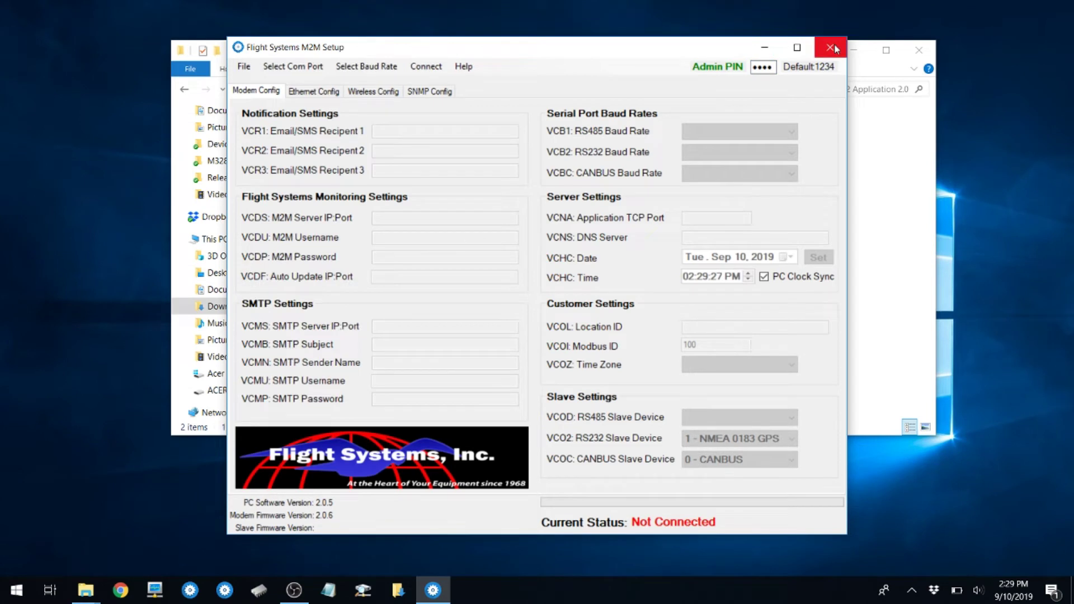
{"action": "left_click", "coordinate": [425, 66]}
{"action": "mouse_move", "coordinate": [475, 97]}
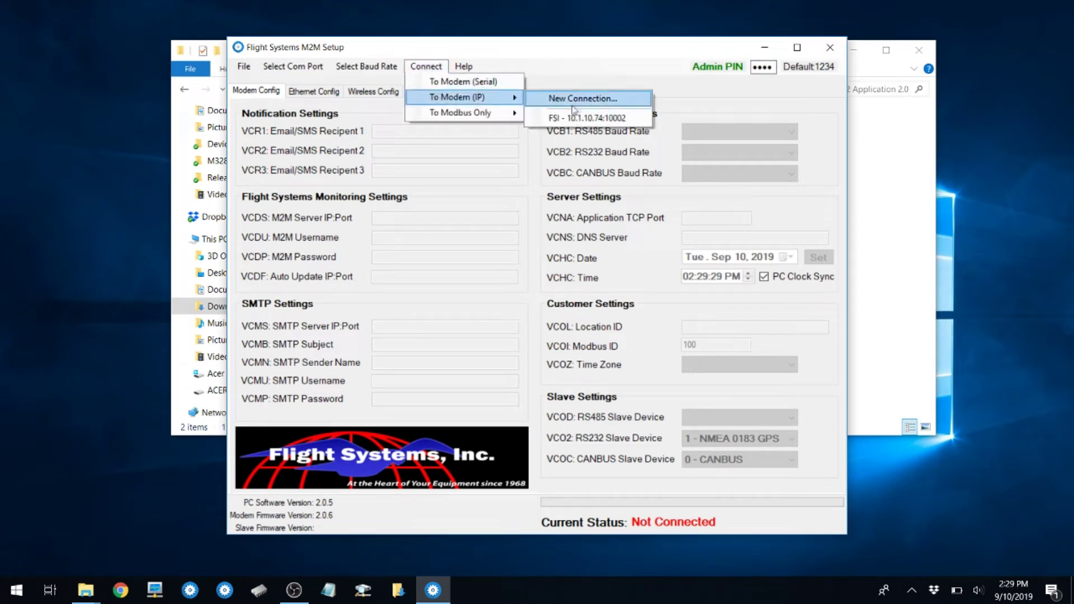
{"action": "left_click", "coordinate": [574, 118]}
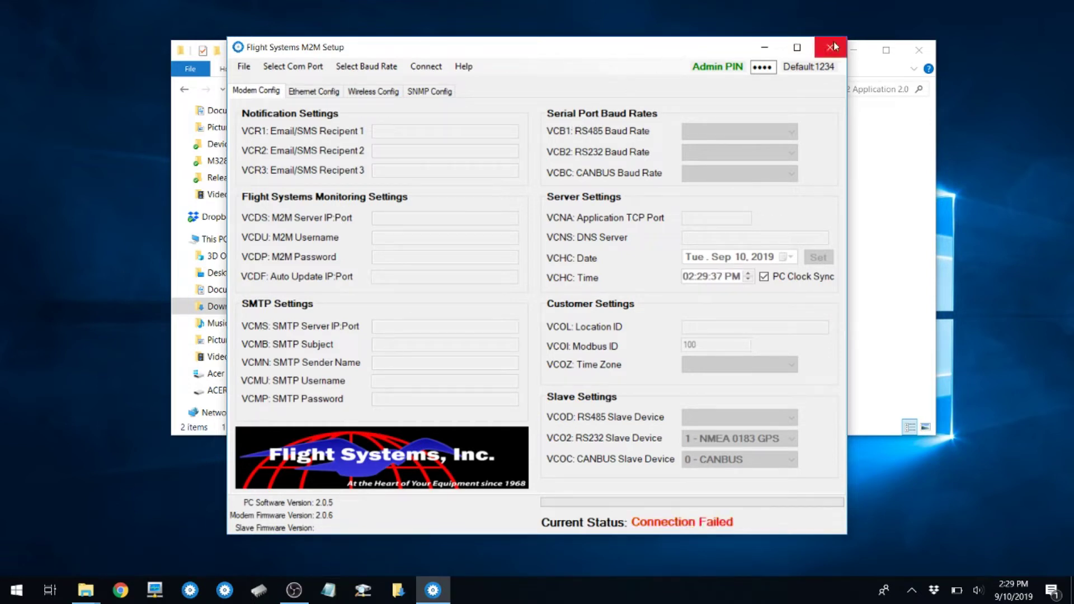
{"action": "left_click", "coordinate": [426, 66]}
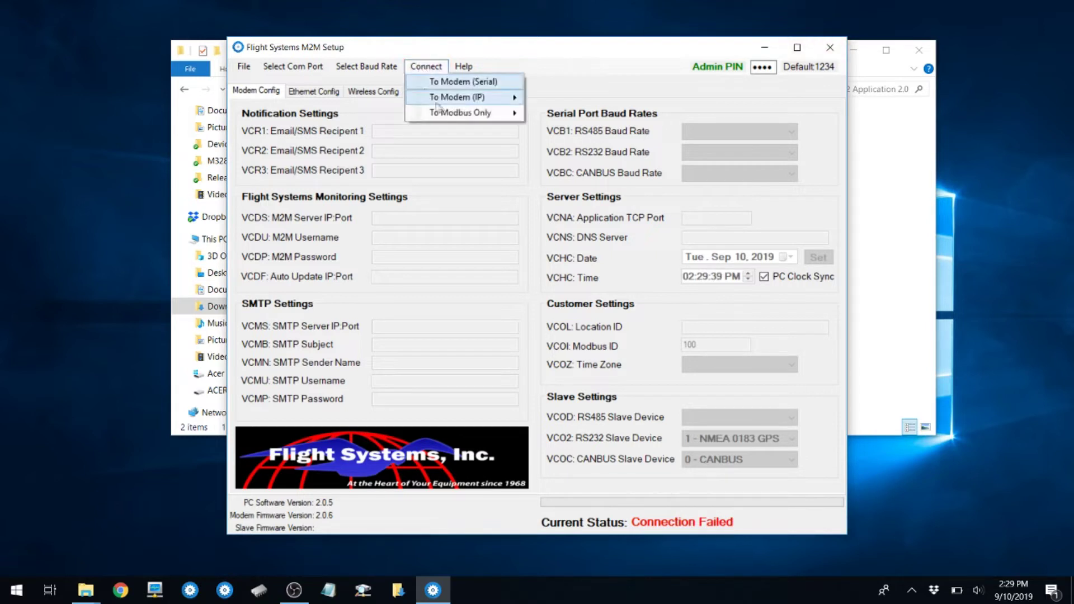
{"action": "mouse_move", "coordinate": [448, 101]}
{"action": "left_click", "coordinate": [566, 119]}
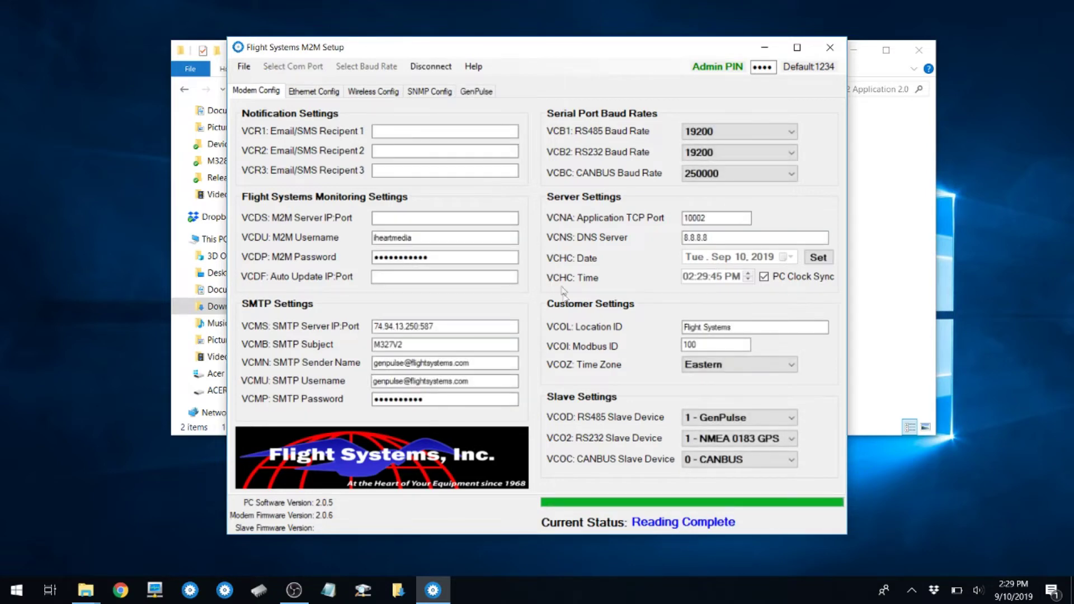
Step: Compare the static Ethernet IP address with the IP in the device info, and disconnect from the modem
{"action": "left_click", "coordinate": [321, 93]}
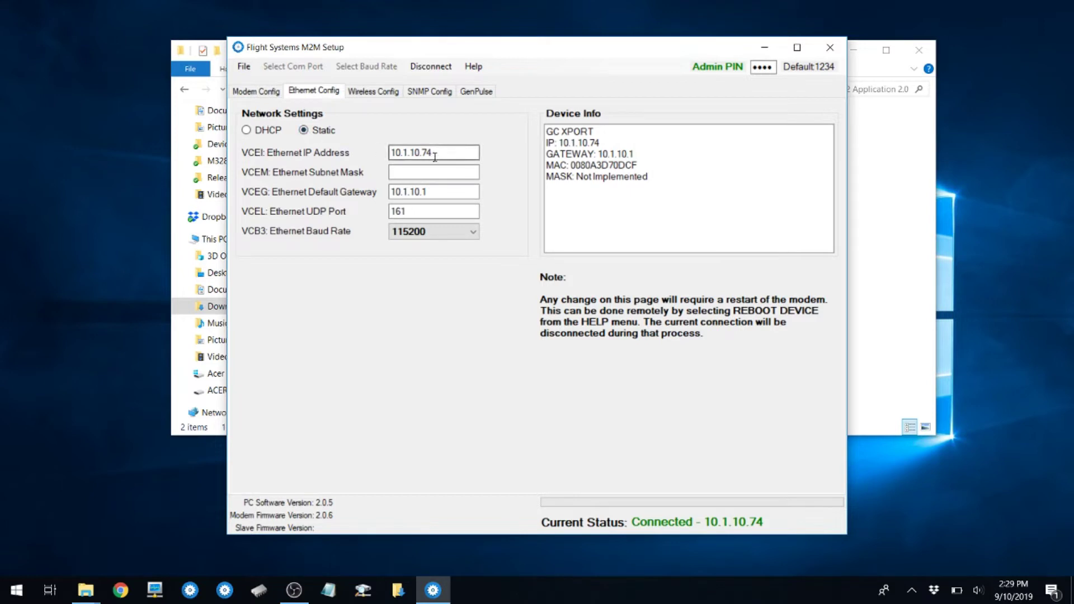
{"action": "left_click_drag", "start_coordinate": [435, 153], "coordinate": [364, 152]}
{"action": "left_click_drag", "start_coordinate": [607, 143], "coordinate": [537, 143]}
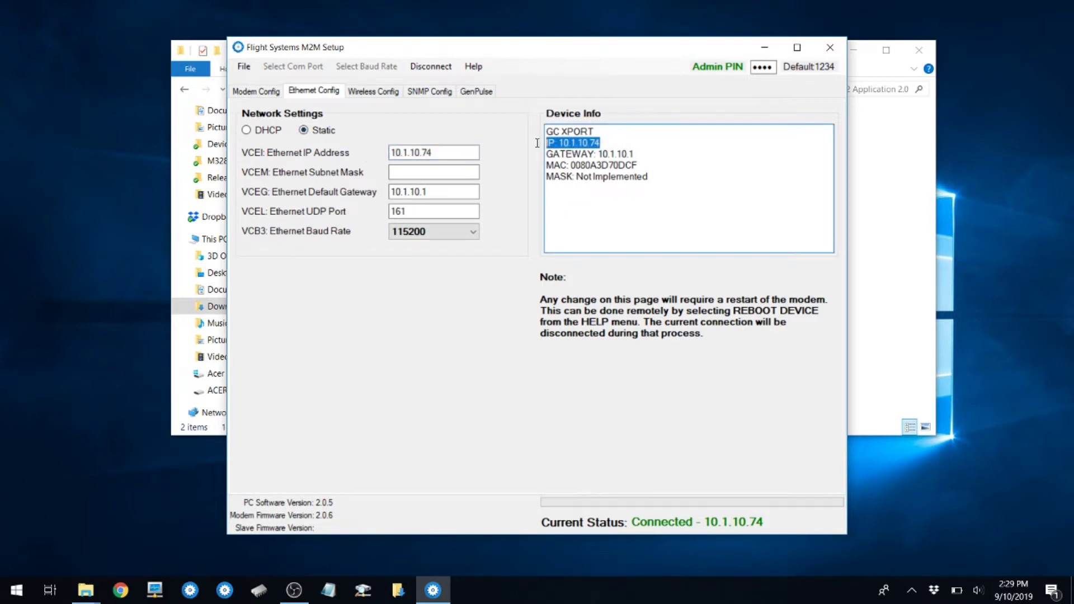
{"action": "left_click", "coordinate": [654, 222]}
{"action": "left_click", "coordinate": [430, 66]}
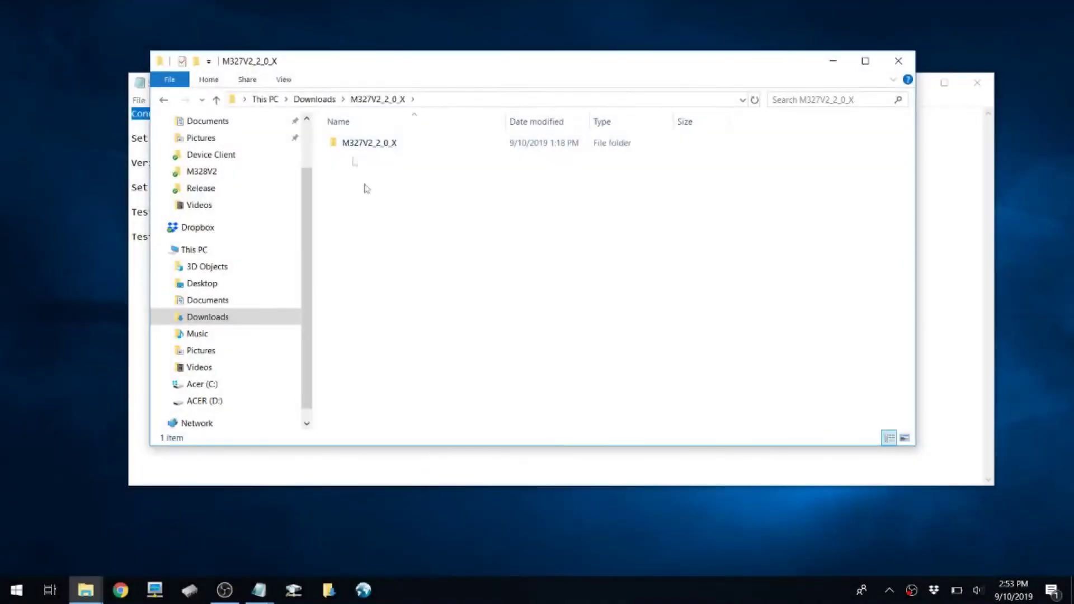
Step: Launch the M2M setup program from the M327V2 Application 2.0 folder inside M327V2_2_0_X
{"action": "double_click", "coordinate": [369, 147]}
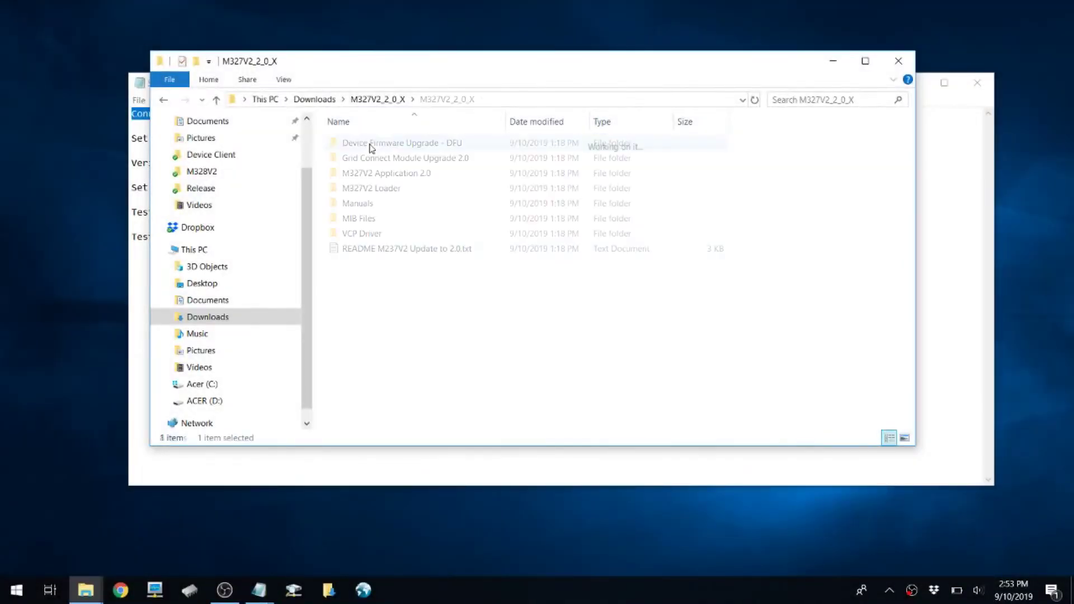
{"action": "double_click", "coordinate": [414, 172]}
{"action": "left_click", "coordinate": [404, 144]}
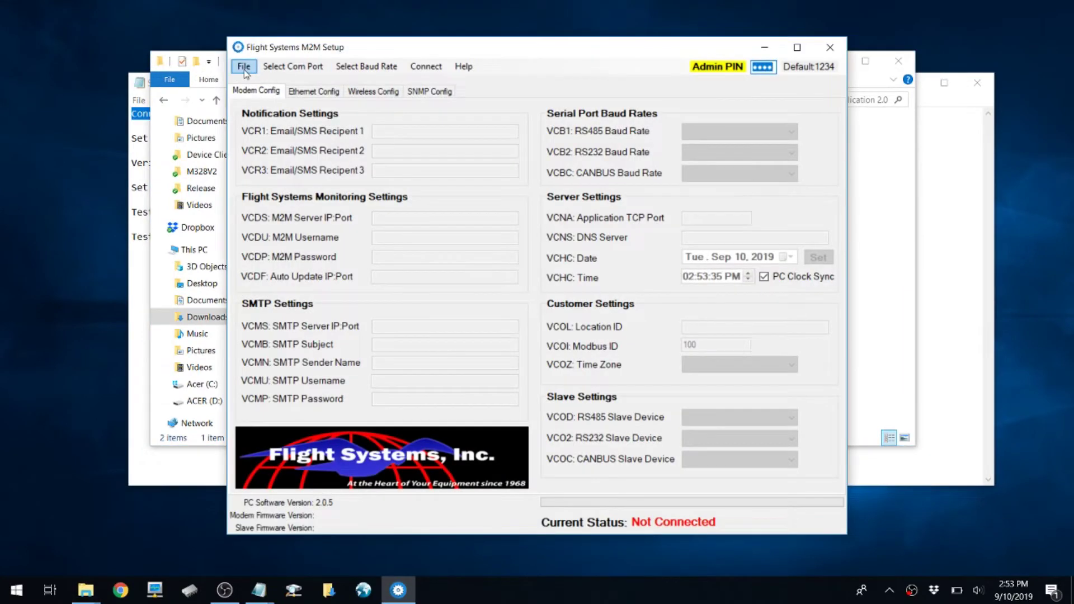
Step: Add a new modem IP connection named FSI2 with address 10.1.10.81 and port 10002
{"action": "left_click", "coordinate": [426, 66]}
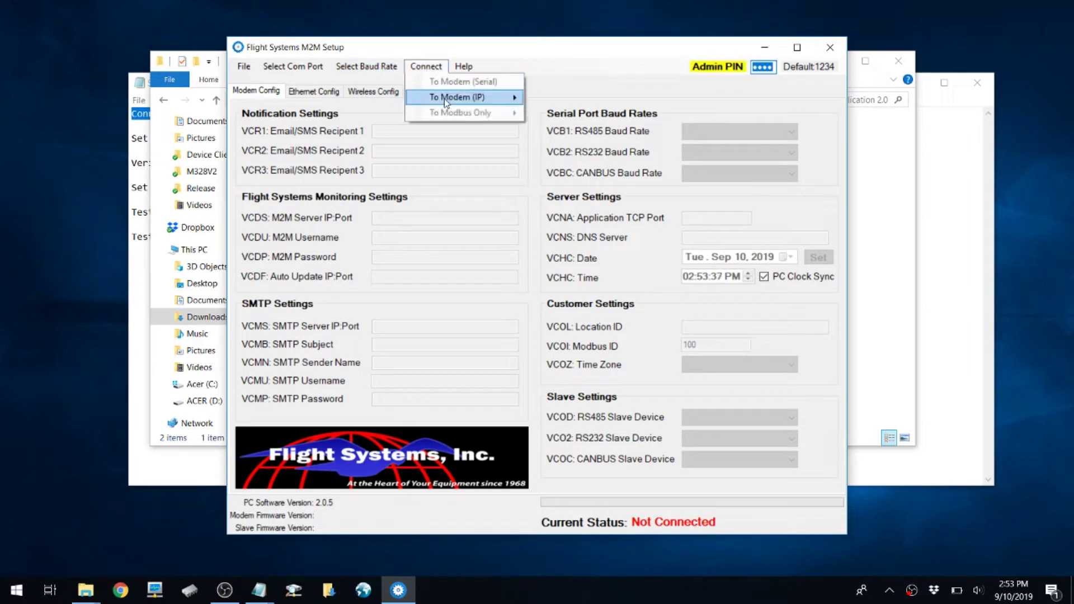
{"action": "mouse_move", "coordinate": [444, 99]}
{"action": "left_click", "coordinate": [565, 97]}
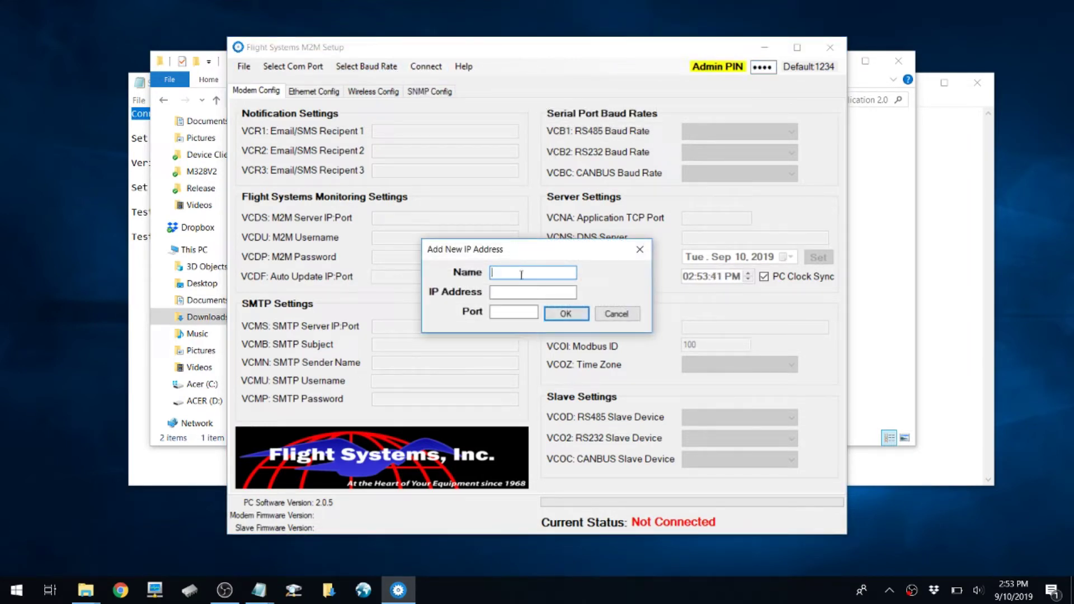
{"action": "type", "text": "FSI2"}
{"action": "left_click", "coordinate": [533, 292]}
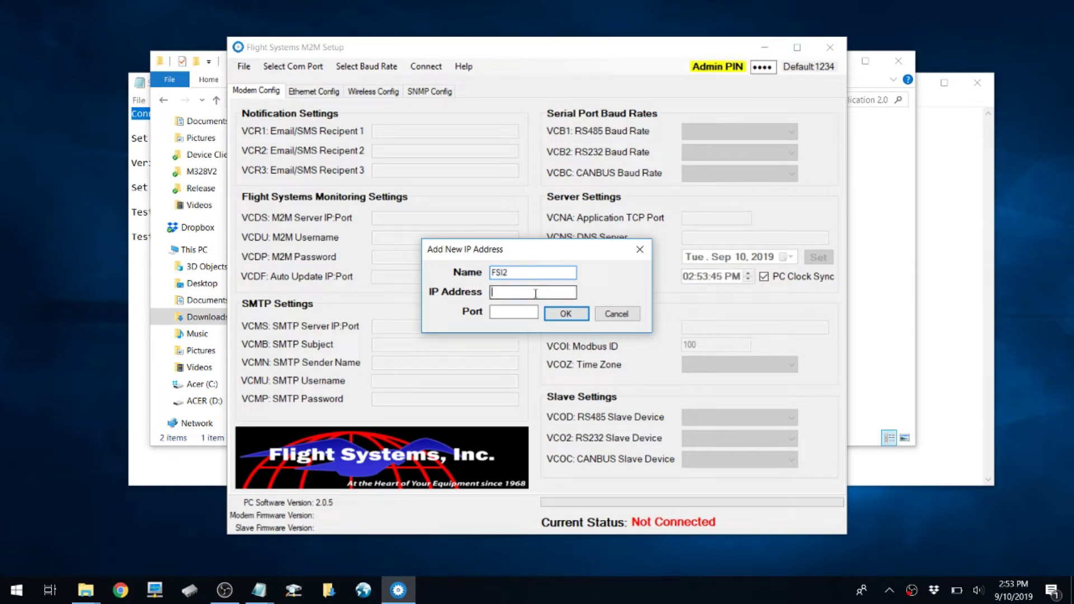
{"action": "type", "text": "10.1.10.81"}
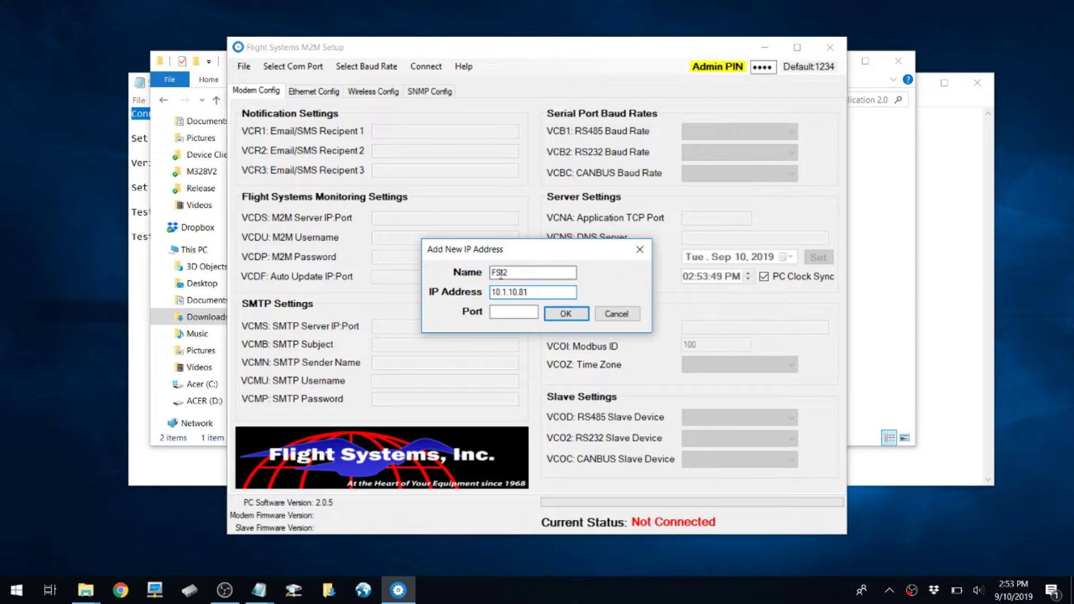
{"action": "left_click", "coordinate": [518, 311]}
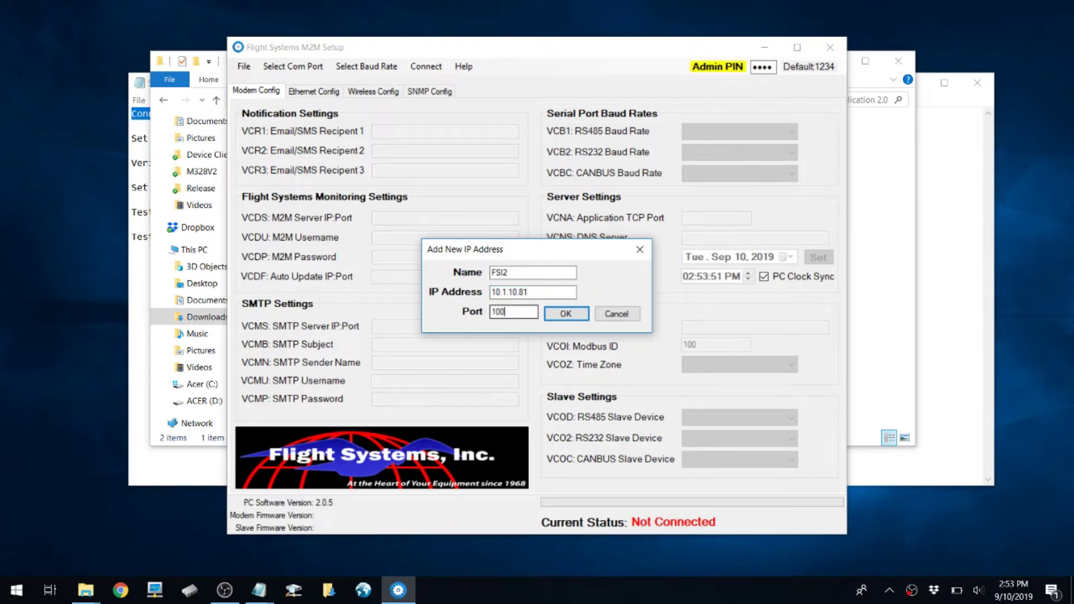
{"action": "left_click", "coordinate": [564, 314]}
Step: Connect to the modem over IP using the saved FSI2 connection
{"action": "left_click", "coordinate": [431, 73]}
{"action": "mouse_move", "coordinate": [463, 97]}
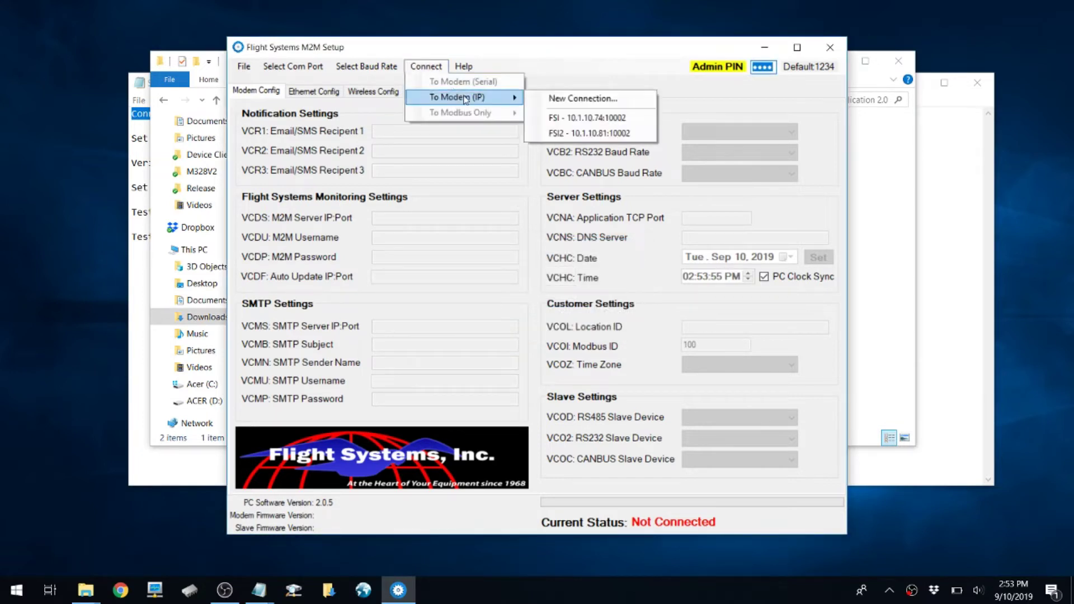
{"action": "left_click", "coordinate": [605, 134]}
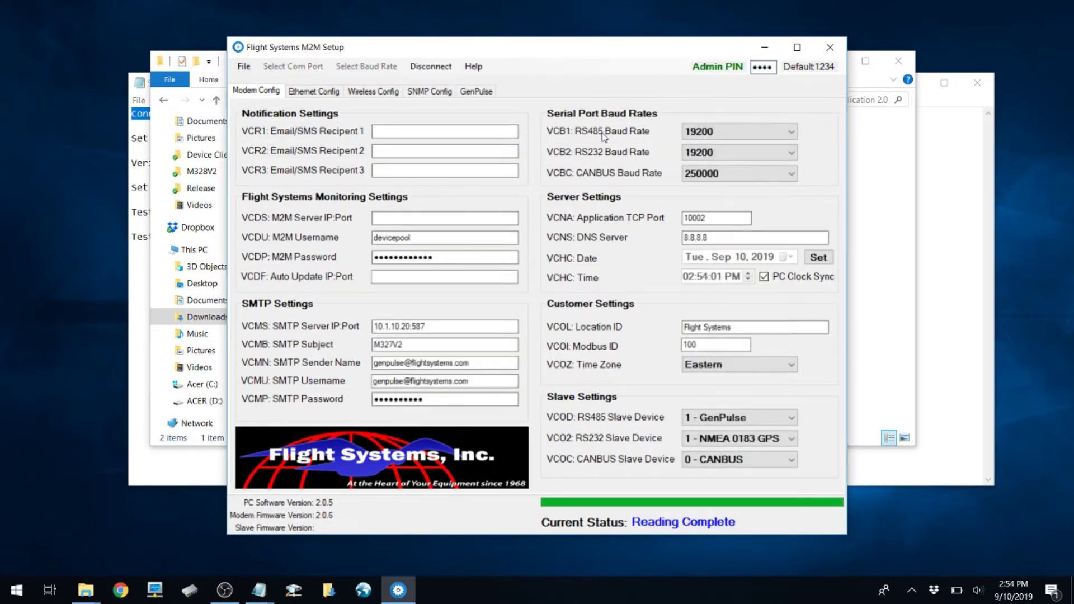
Step: Set the modem's Ethernet network settings to Static with IP address 10.1.10.81
{"action": "left_click", "coordinate": [317, 92]}
{"action": "left_click", "coordinate": [303, 130]}
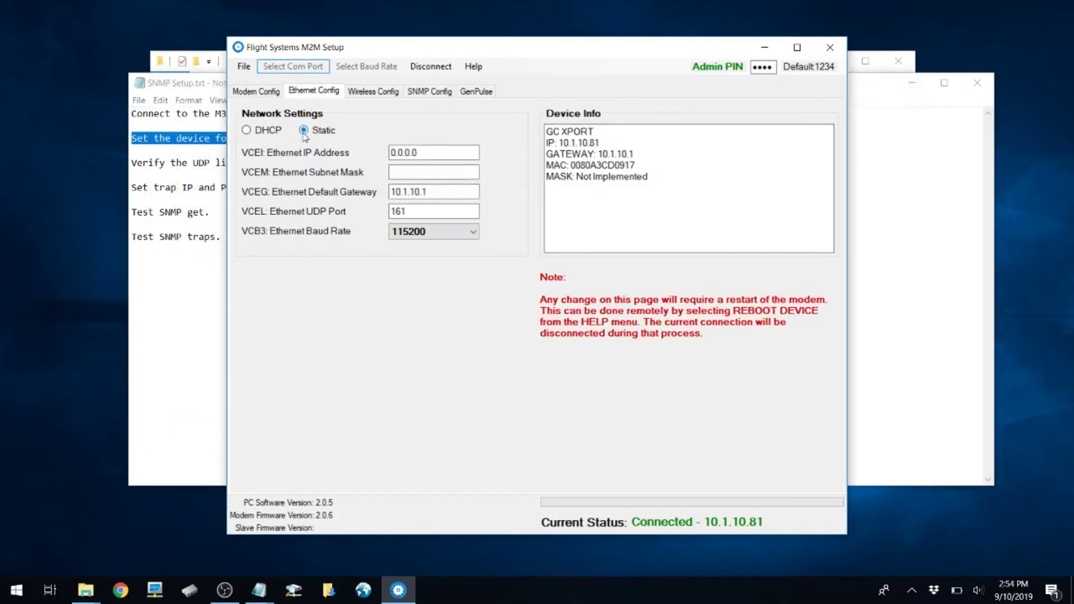
{"action": "key", "text": "Tab"}
{"action": "type", "text": "10."}
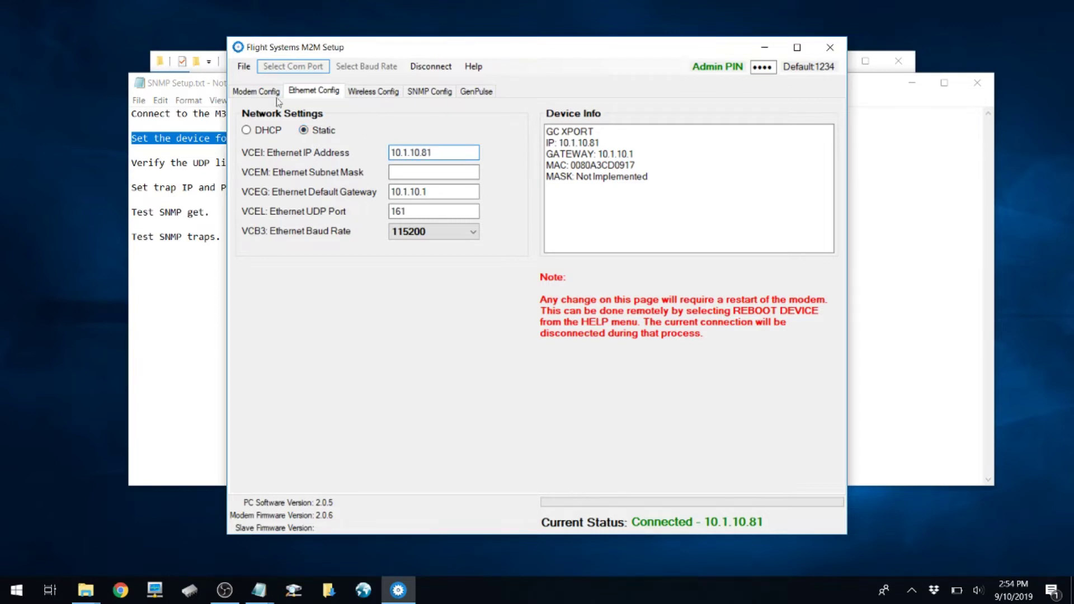
Step: Check the UDP listen port instruction in the SNMP Setup notes against the modem's Ethernet UDP port setting
{"action": "left_click", "coordinate": [165, 237]}
{"action": "left_click_drag", "start_coordinate": [364, 163], "coordinate": [132, 150]}
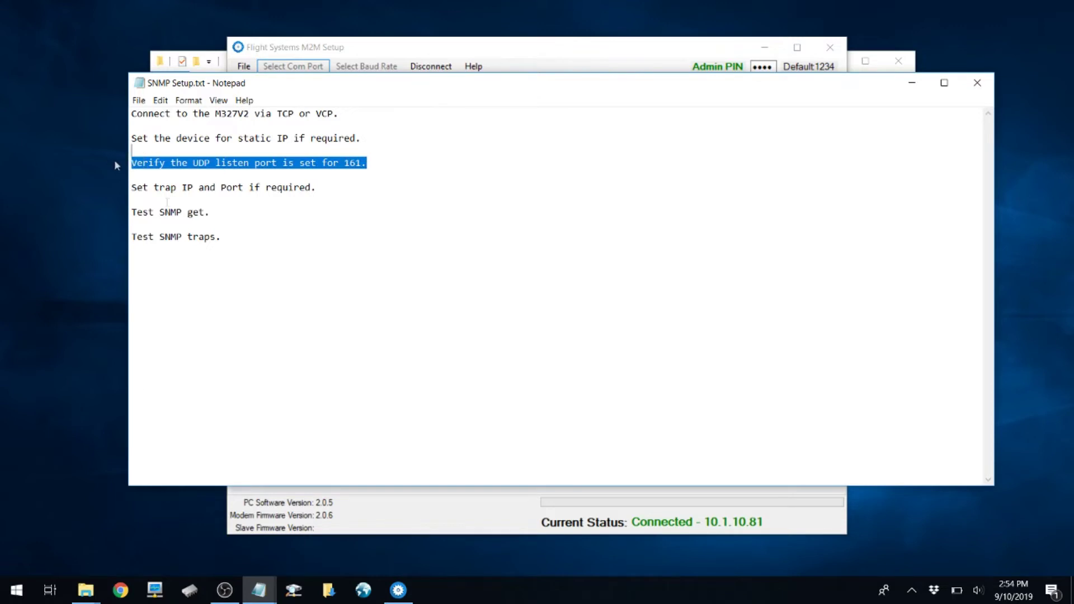
{"action": "left_click", "coordinate": [561, 58]}
{"action": "left_click_drag", "start_coordinate": [409, 211], "coordinate": [361, 214]}
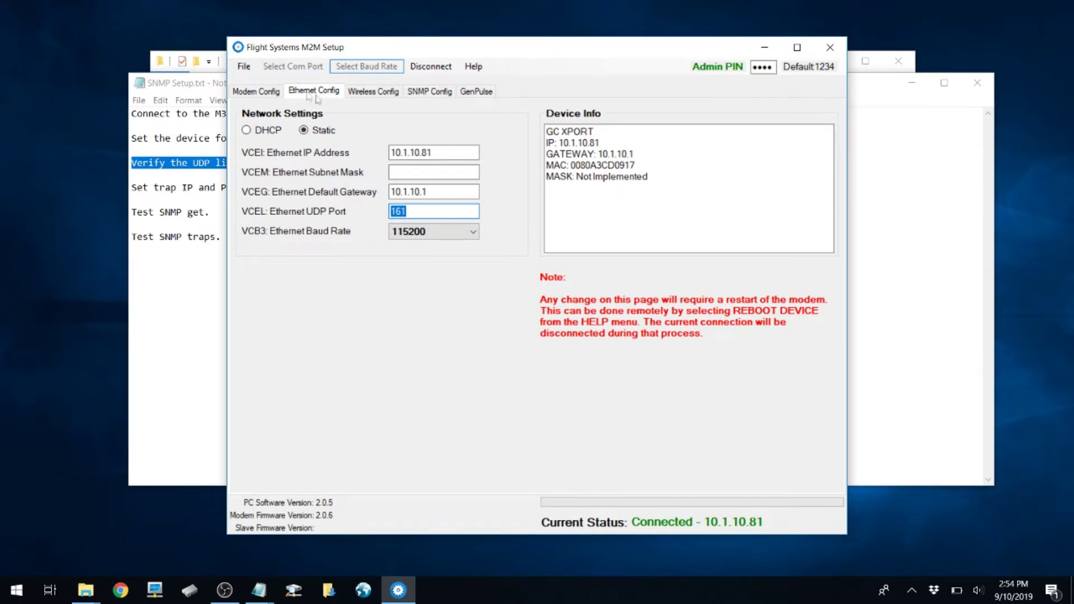
Step: Following the trap instruction in the notes, set the SNMP Trap 1 IP and port to 10.1.10.68:162
{"action": "left_click", "coordinate": [190, 187]}
{"action": "left_click_drag", "start_coordinate": [336, 187], "coordinate": [115, 179]}
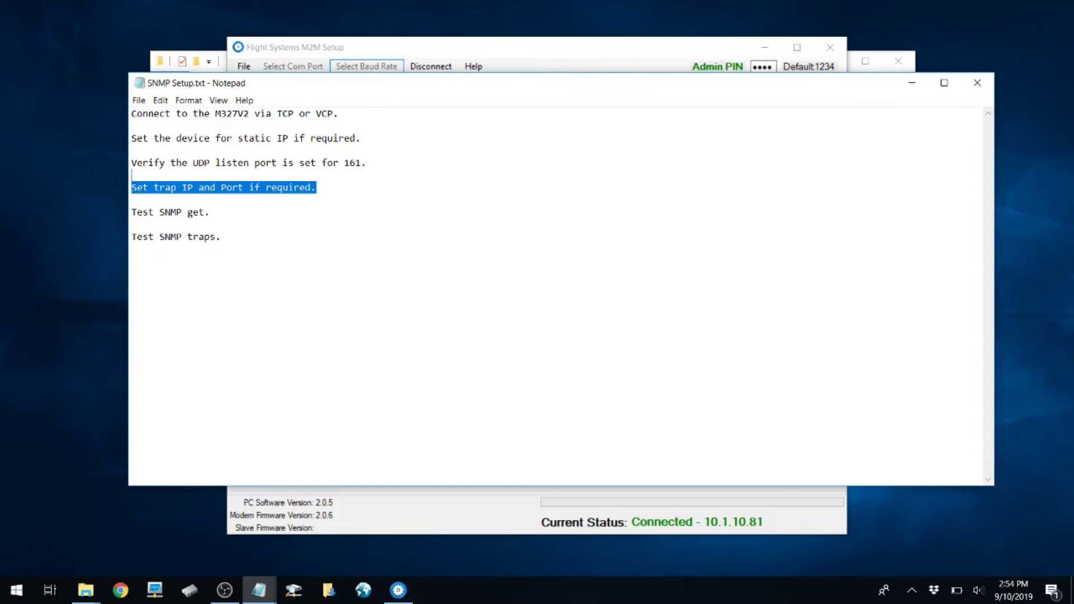
{"action": "left_click", "coordinate": [548, 56]}
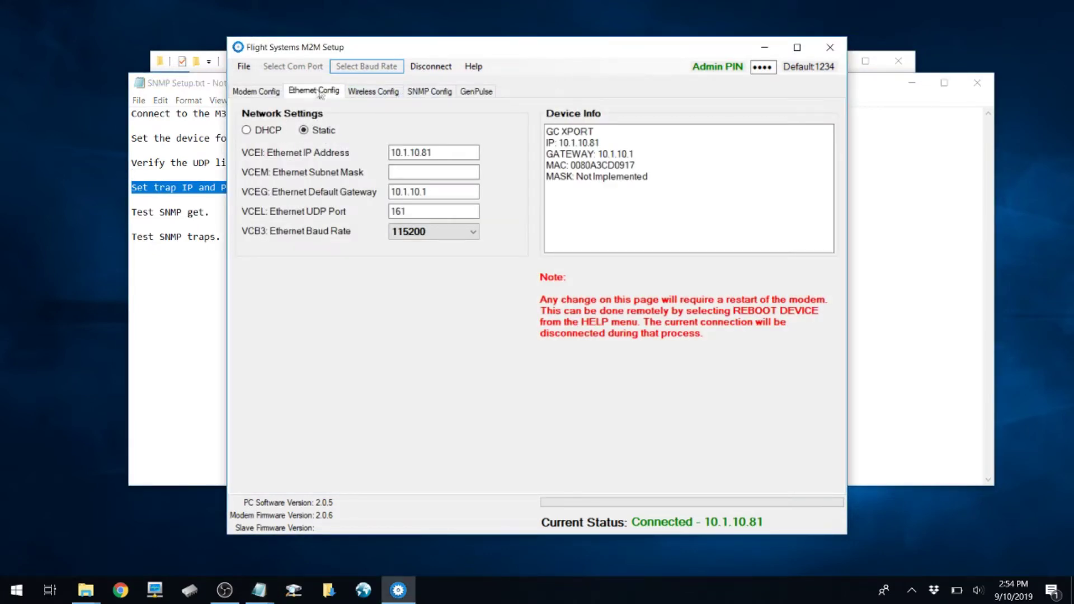
{"action": "left_click", "coordinate": [430, 91]}
{"action": "left_click", "coordinate": [376, 152]}
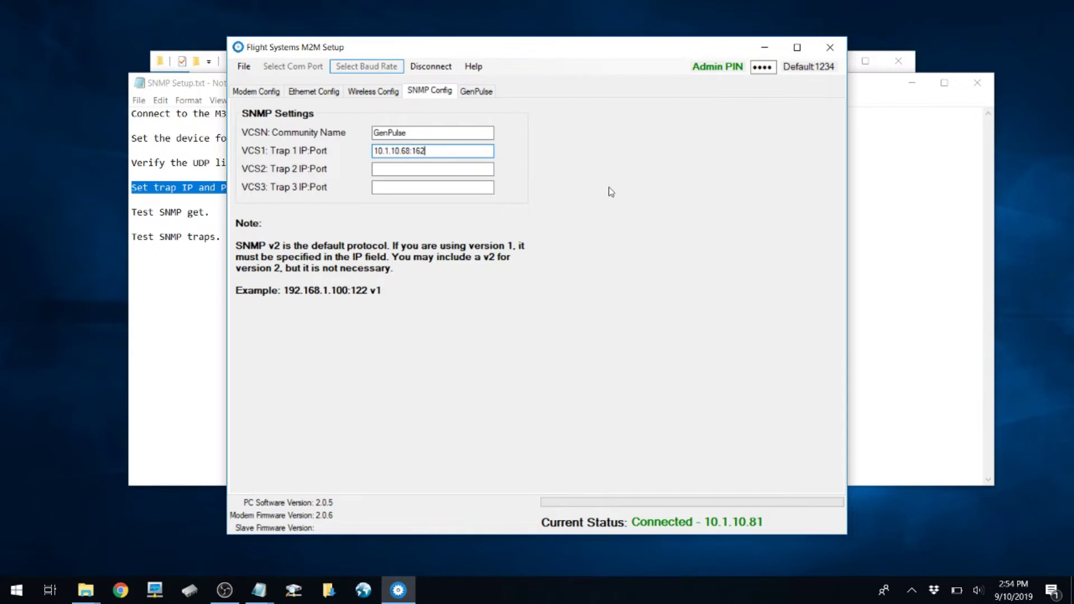
{"action": "left_click", "coordinate": [196, 199]}
{"action": "left_click_drag", "start_coordinate": [342, 186], "coordinate": [132, 175]}
{"action": "left_click", "coordinate": [446, 505]}
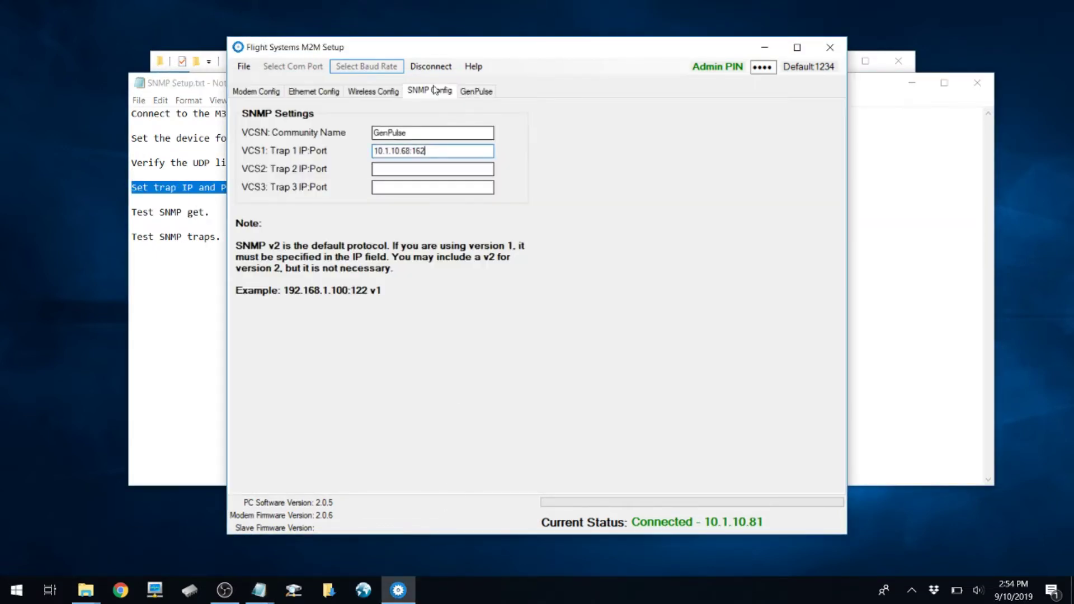
Step: Save the settings to the modem and write them to its memory
{"action": "left_click", "coordinate": [244, 66]}
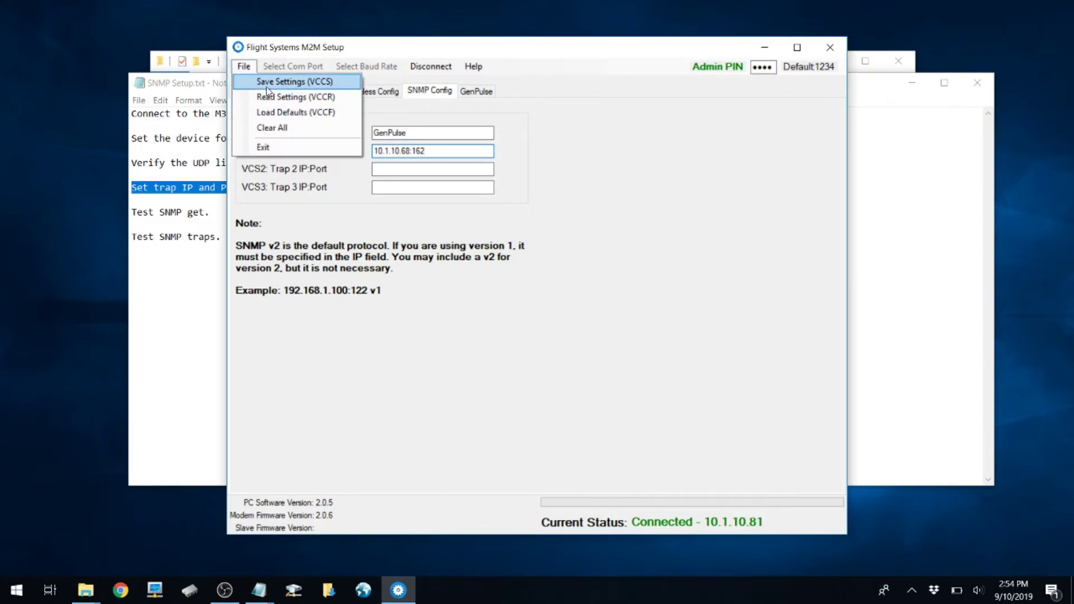
{"action": "left_click", "coordinate": [268, 83]}
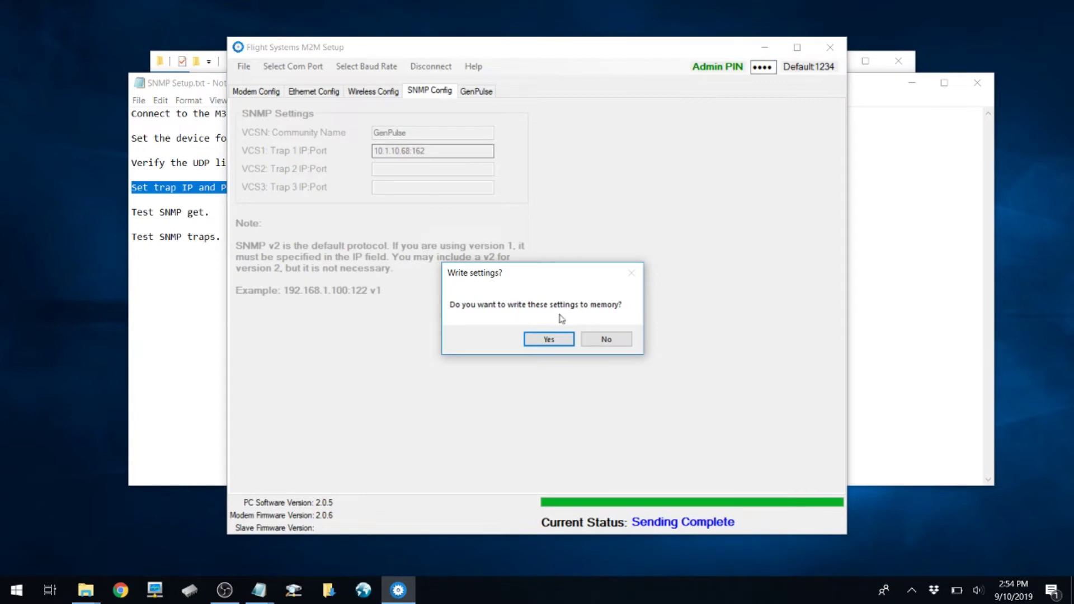
{"action": "left_click", "coordinate": [552, 339]}
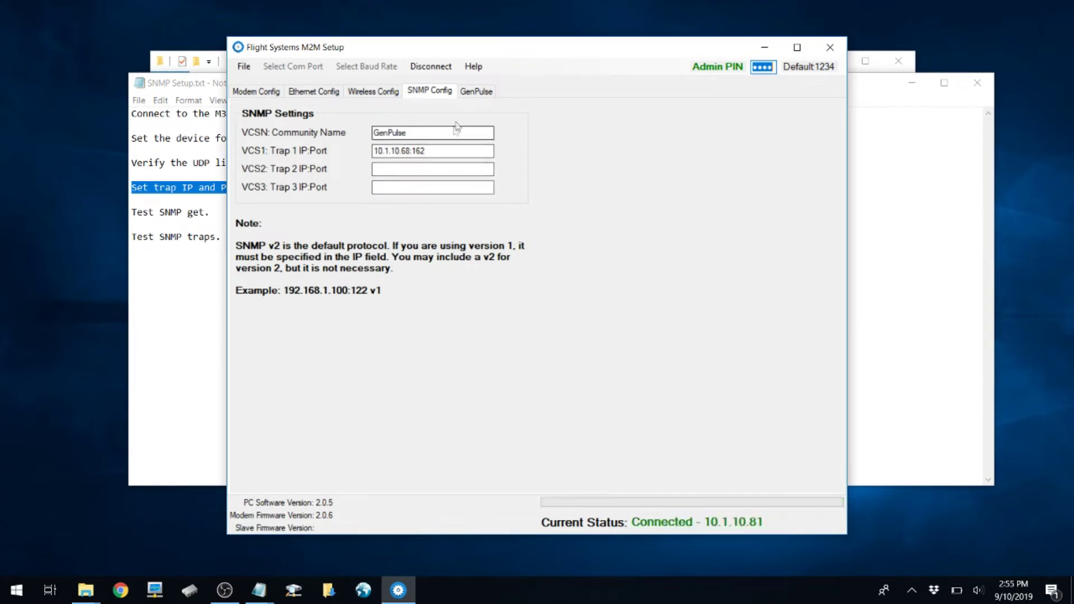
Step: Disconnect from the modem and close the M2M setup program
{"action": "left_click", "coordinate": [434, 68]}
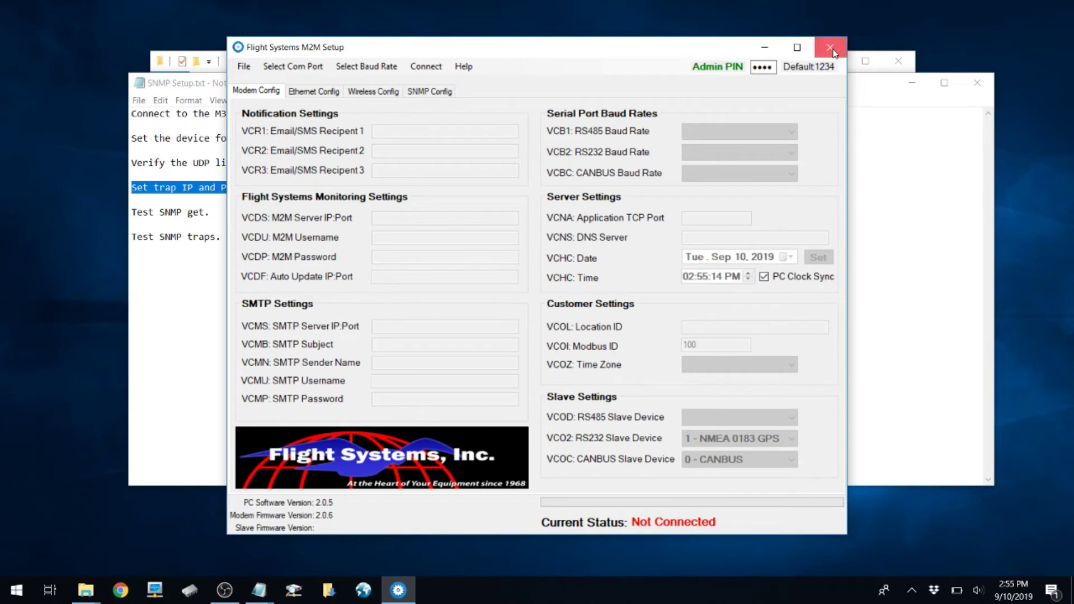
{"action": "left_click", "coordinate": [830, 48]}
Step: Switch to Paessler SNMP Tester, run the scan script test against device 10.1.10.81, and review the returned values
{"action": "left_click_drag", "start_coordinate": [210, 212], "coordinate": [118, 212]}
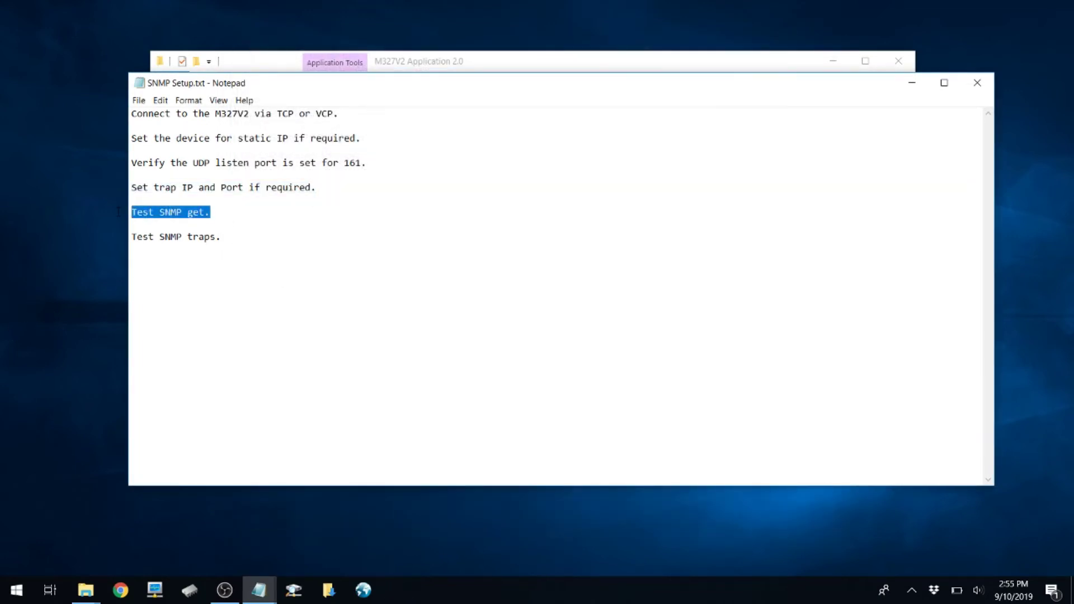
{"action": "left_click", "coordinate": [478, 327]}
{"action": "left_click", "coordinate": [157, 590]}
{"action": "left_click_drag", "start_coordinate": [428, 110], "coordinate": [322, 114]}
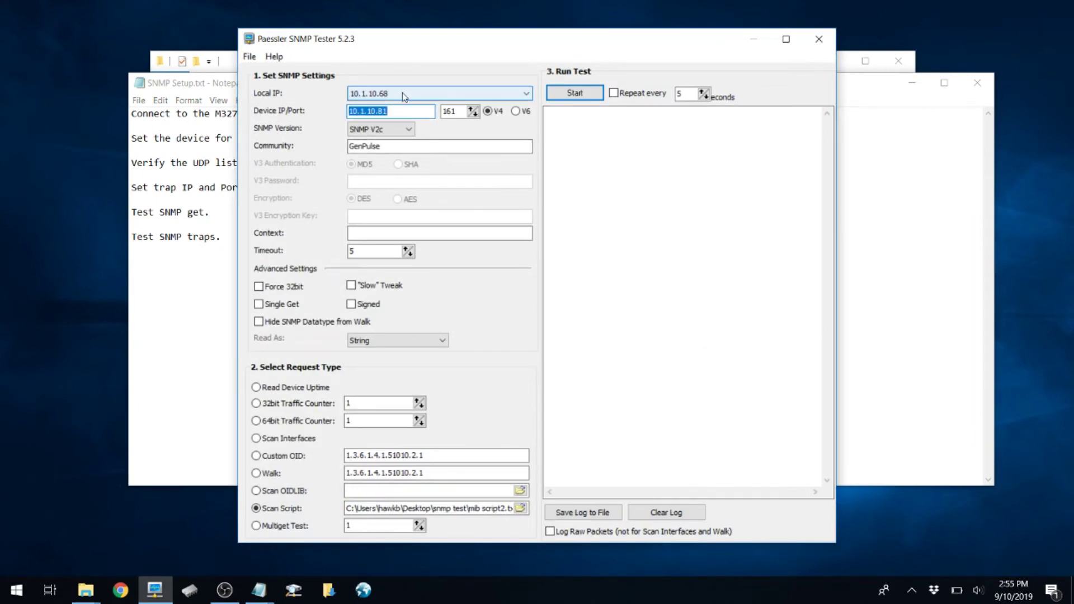
{"action": "left_click", "coordinate": [576, 93]}
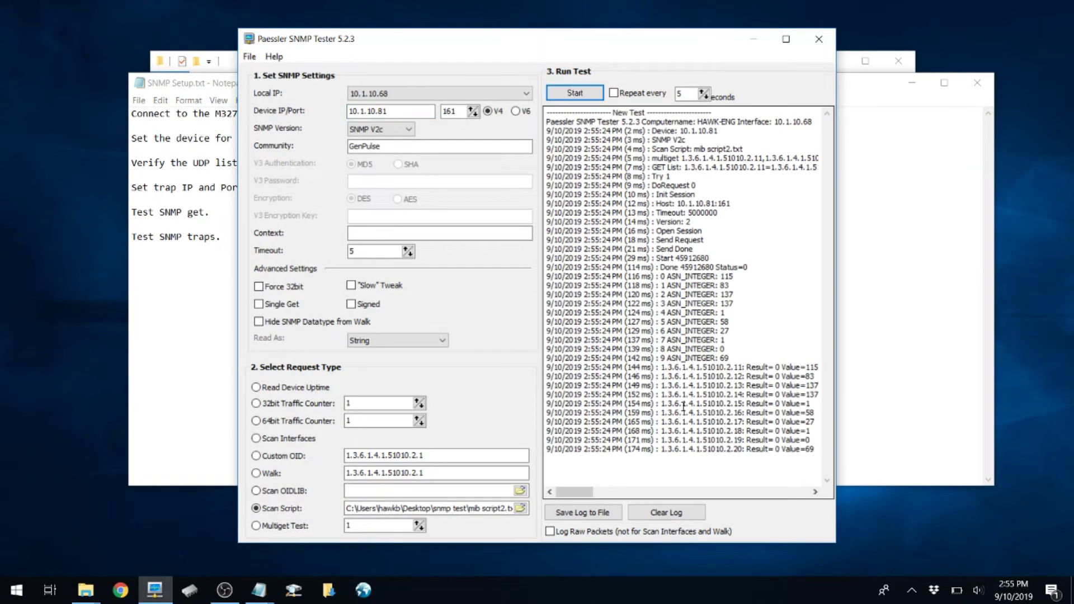
{"action": "left_click_drag", "start_coordinate": [734, 267], "coordinate": [743, 455]}
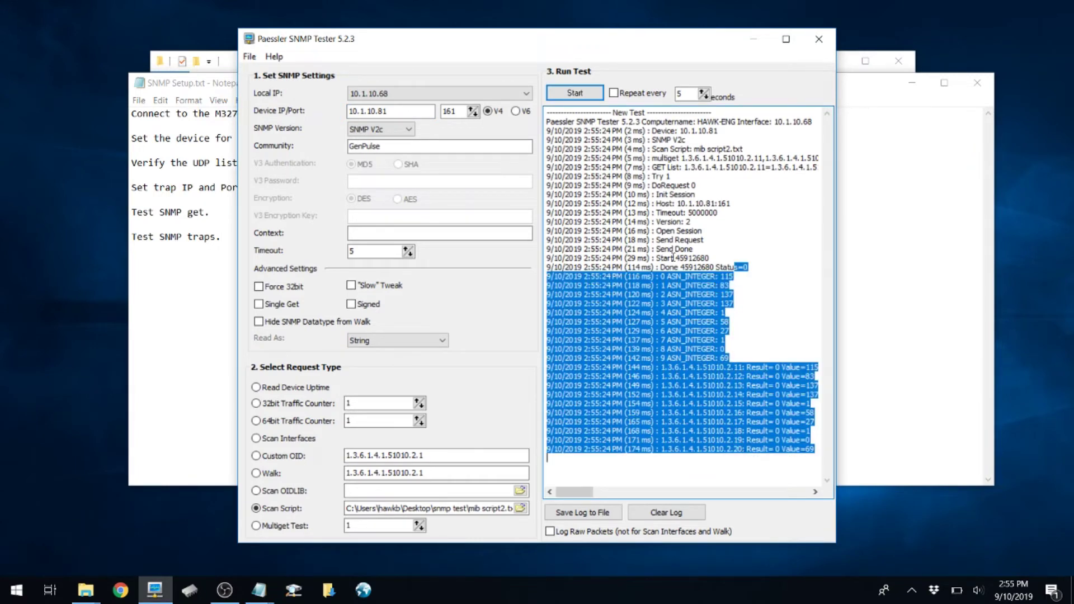
Step: Repeat the SNMP get test several times and close the tester
{"action": "left_click", "coordinate": [589, 92]}
{"action": "left_click", "coordinate": [589, 92]}
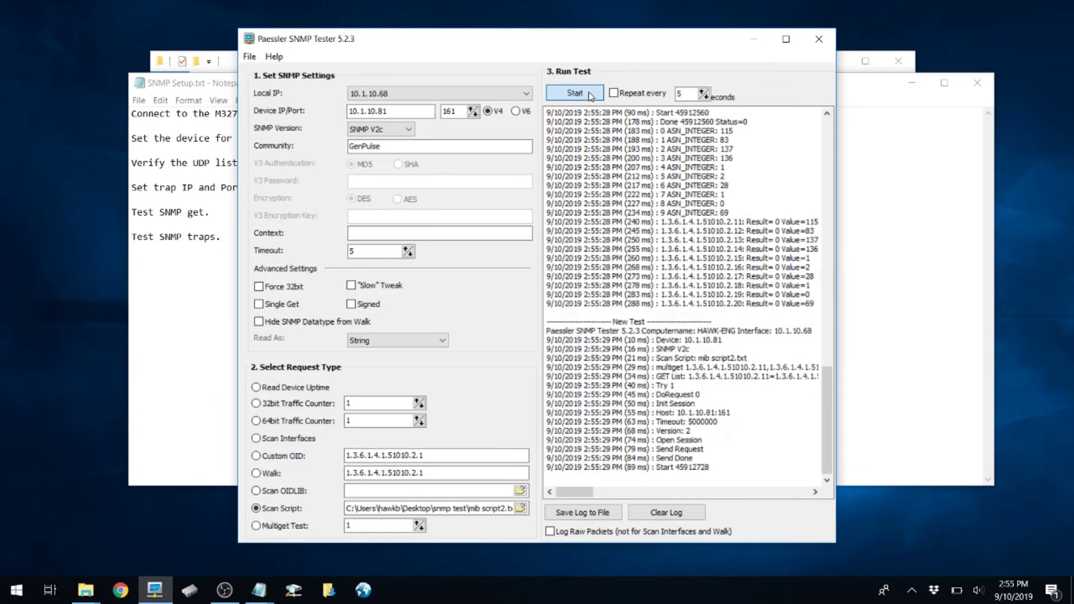
{"action": "left_click", "coordinate": [588, 92]}
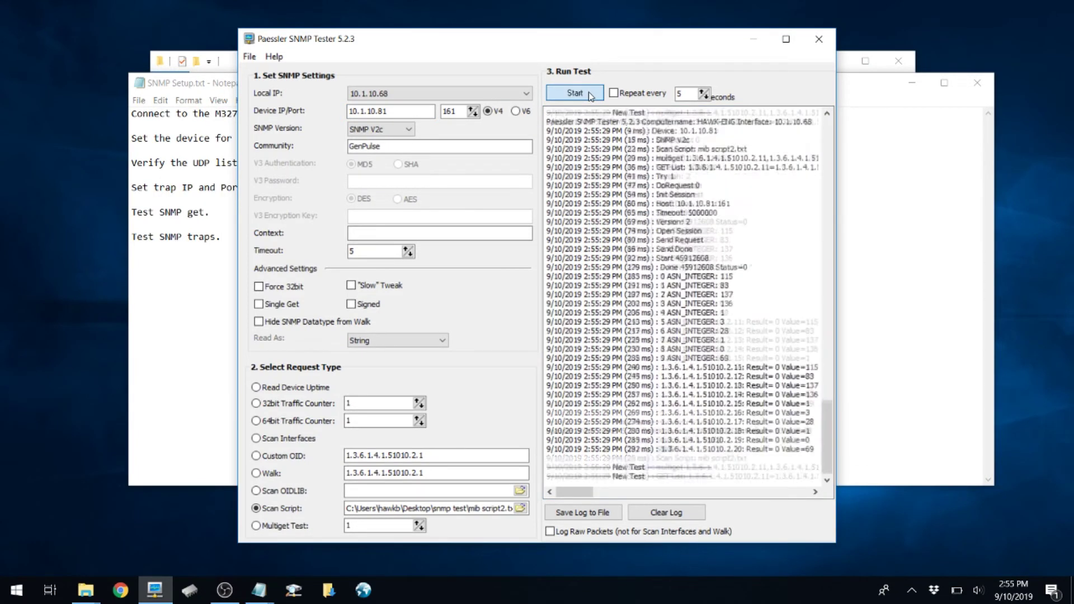
{"action": "left_click", "coordinate": [827, 39]}
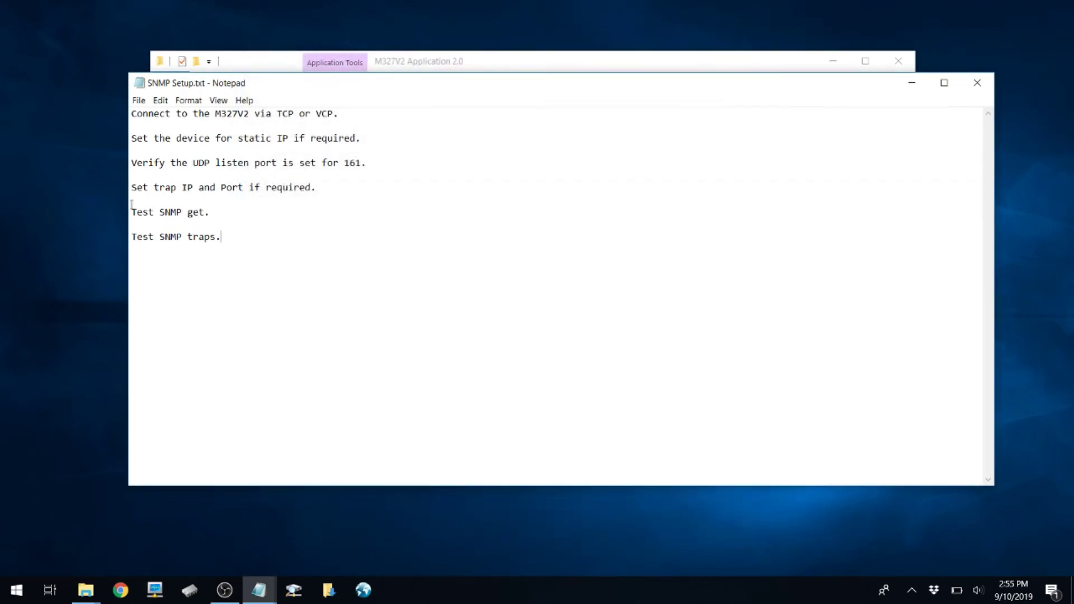
Step: Launch iReasoning MIB Browser for the SNMP trap test and move its window beside the notes
{"action": "left_click_drag", "start_coordinate": [229, 239], "coordinate": [132, 237]}
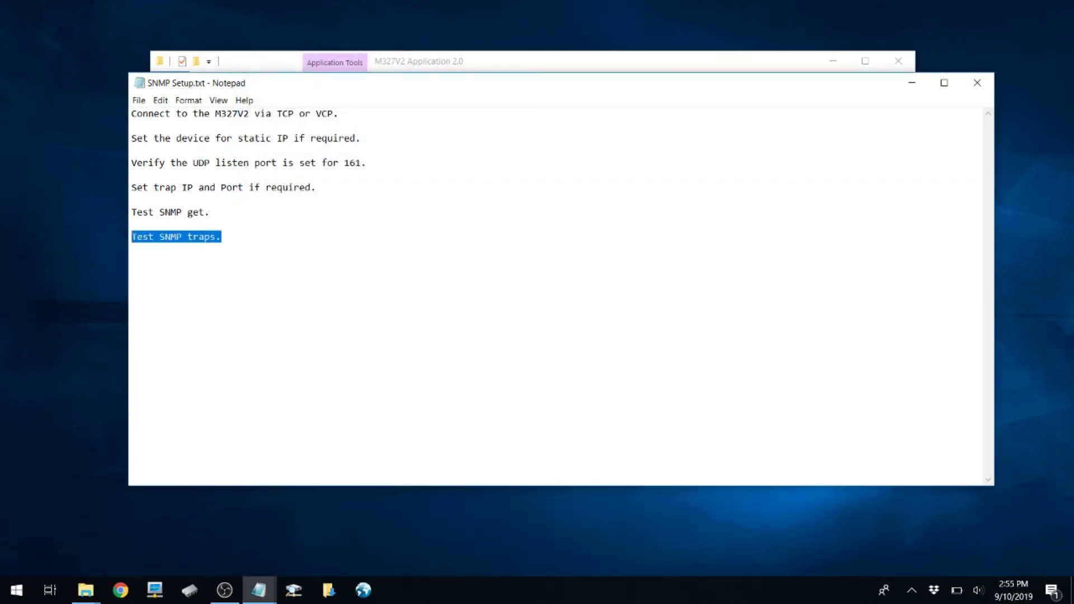
{"action": "left_click", "coordinate": [353, 342]}
{"action": "left_click", "coordinate": [363, 590]}
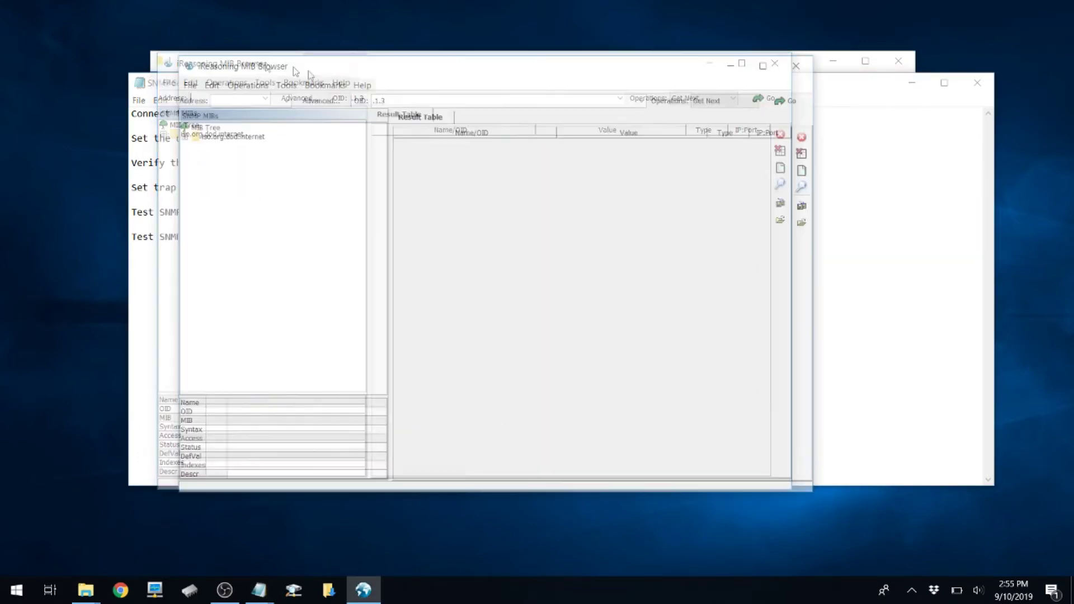
{"action": "left_click_drag", "start_coordinate": [265, 67], "coordinate": [509, 114]}
Step: Load FSI-M327V2-M328V2-MIB.mib from the MIB Files folder inside the downloaded M327V2_2_0_X folder
{"action": "left_click", "coordinate": [413, 131]}
{"action": "mouse_move", "coordinate": [435, 130]}
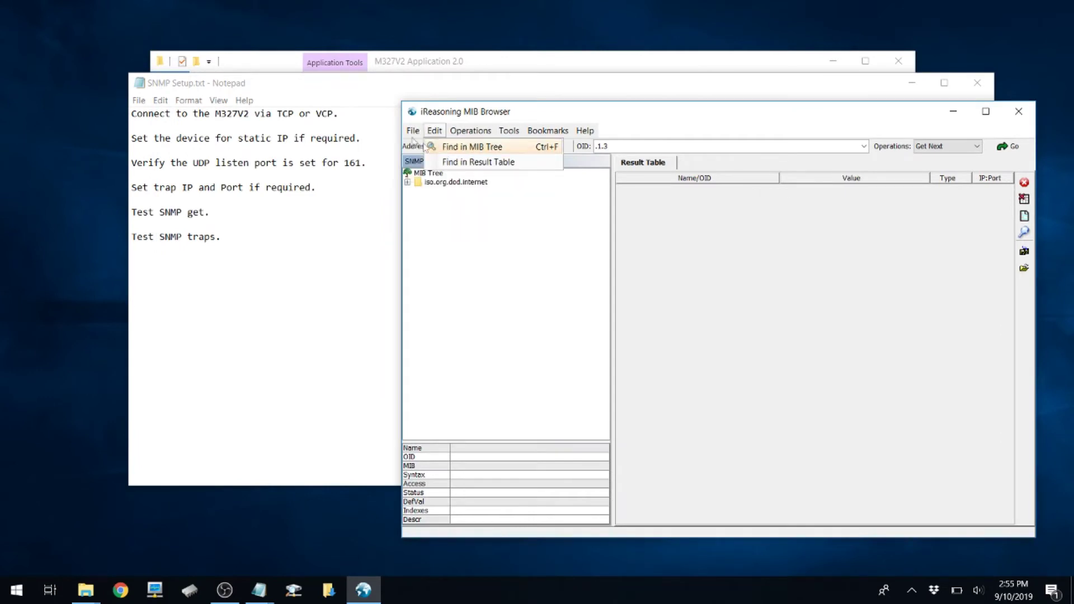
{"action": "left_click", "coordinate": [442, 146]}
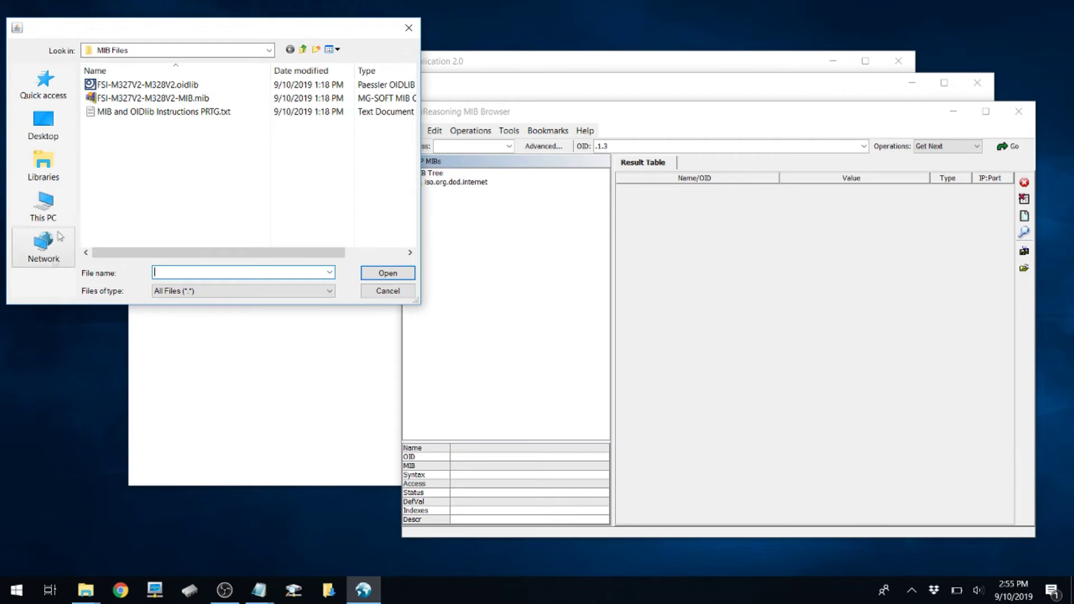
{"action": "left_click", "coordinate": [51, 201]}
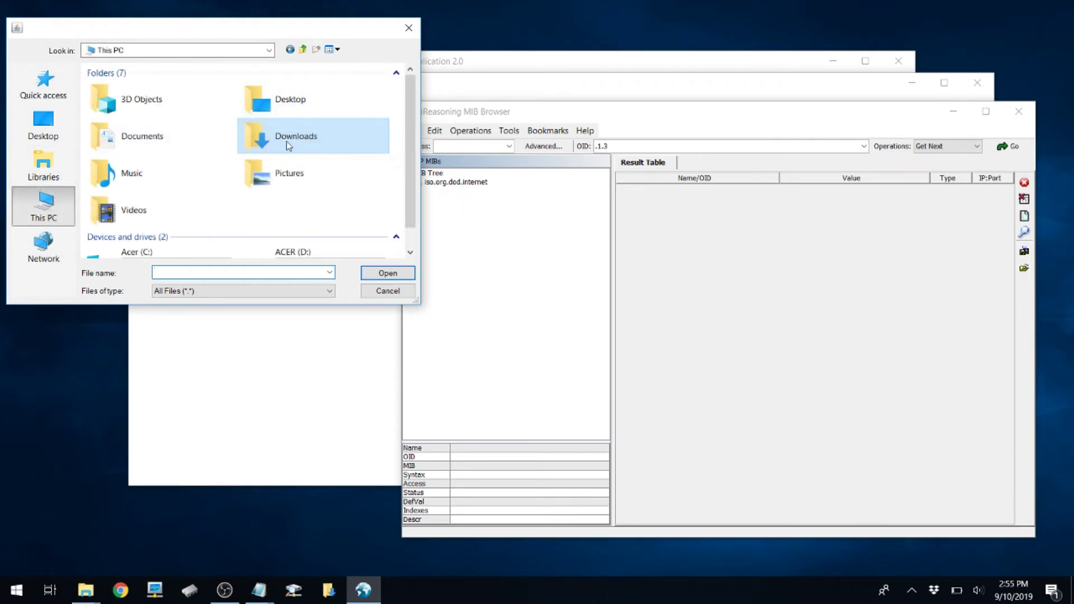
{"action": "double_click", "coordinate": [286, 141]}
{"action": "double_click", "coordinate": [127, 86]}
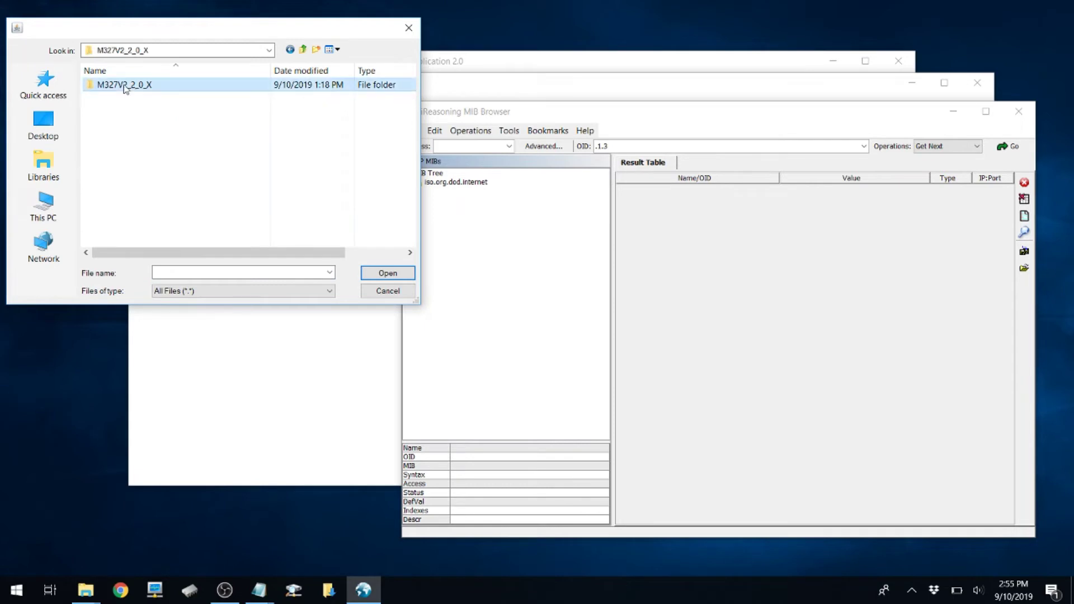
{"action": "double_click", "coordinate": [125, 86]}
{"action": "double_click", "coordinate": [116, 152]}
{"action": "left_click", "coordinate": [128, 99]}
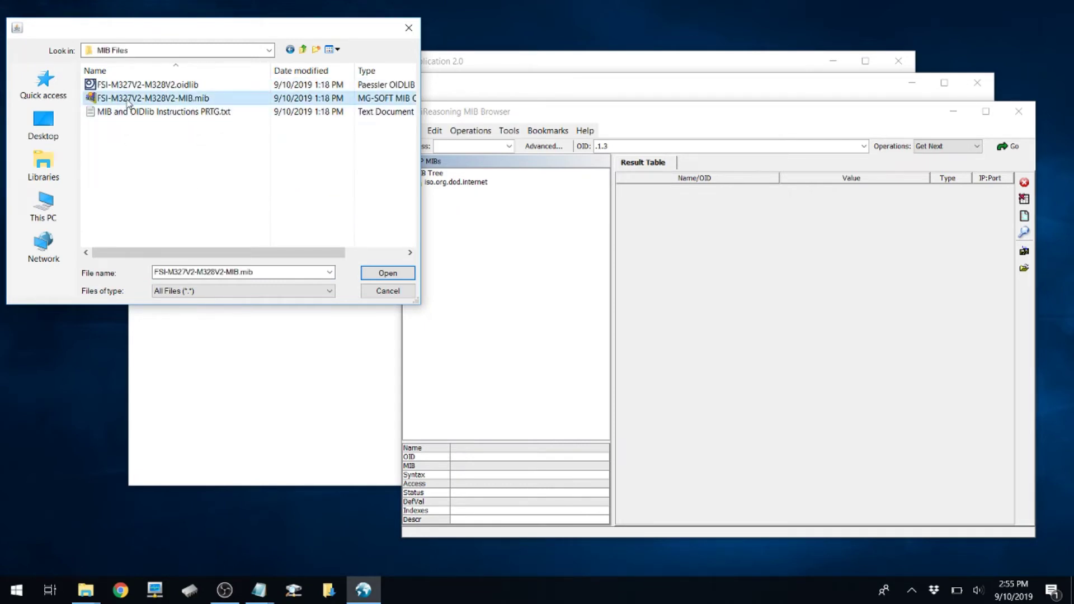
{"action": "double_click", "coordinate": [127, 98]}
Step: Expand the MIB tree down to the modem branch under private enterprises and select m328v2
{"action": "left_click", "coordinate": [407, 182]}
{"action": "left_click", "coordinate": [417, 199]}
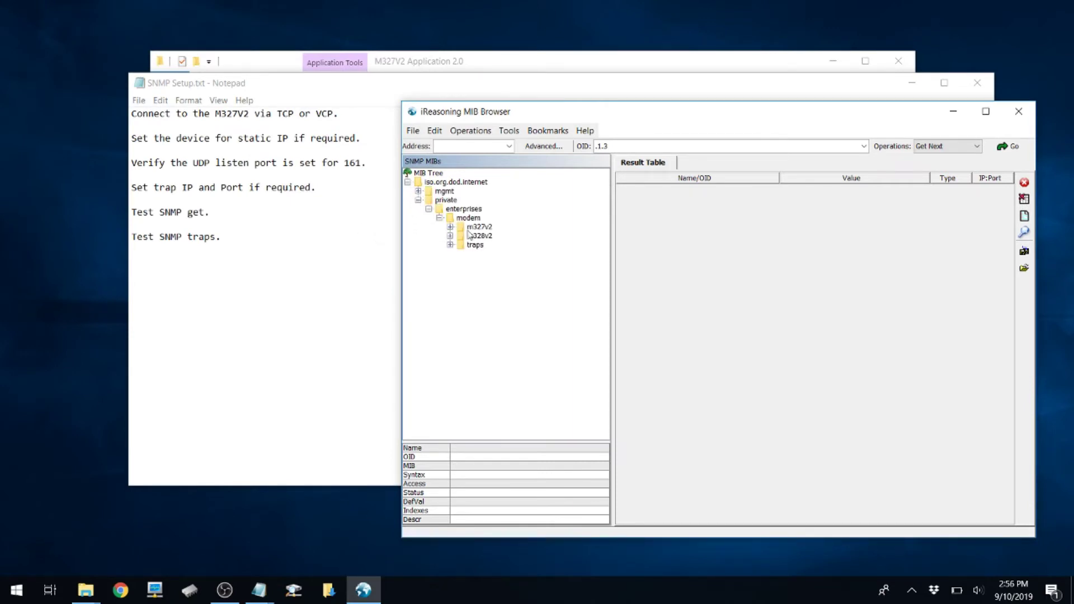
{"action": "left_click", "coordinate": [468, 234]}
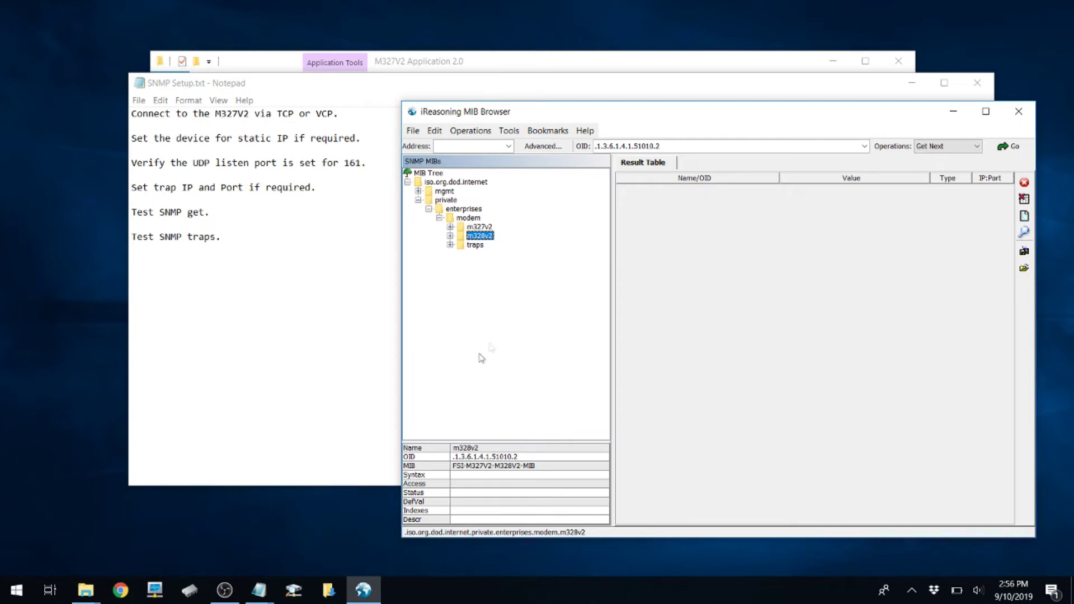
Step: Open the Trap Receiver in the MIB browser
{"action": "left_click", "coordinate": [509, 130]}
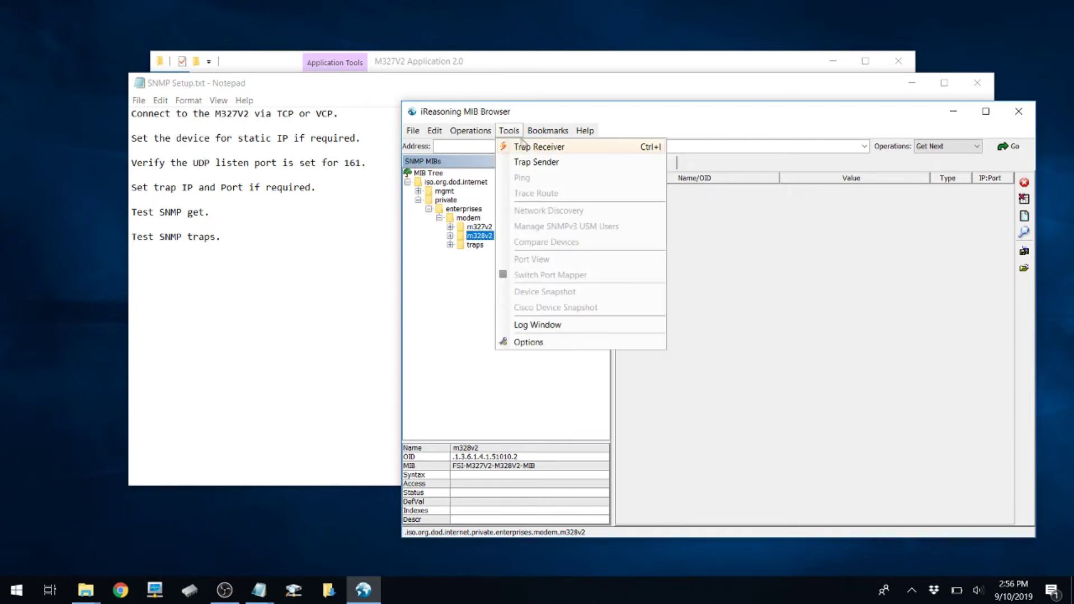
{"action": "left_click", "coordinate": [534, 148]}
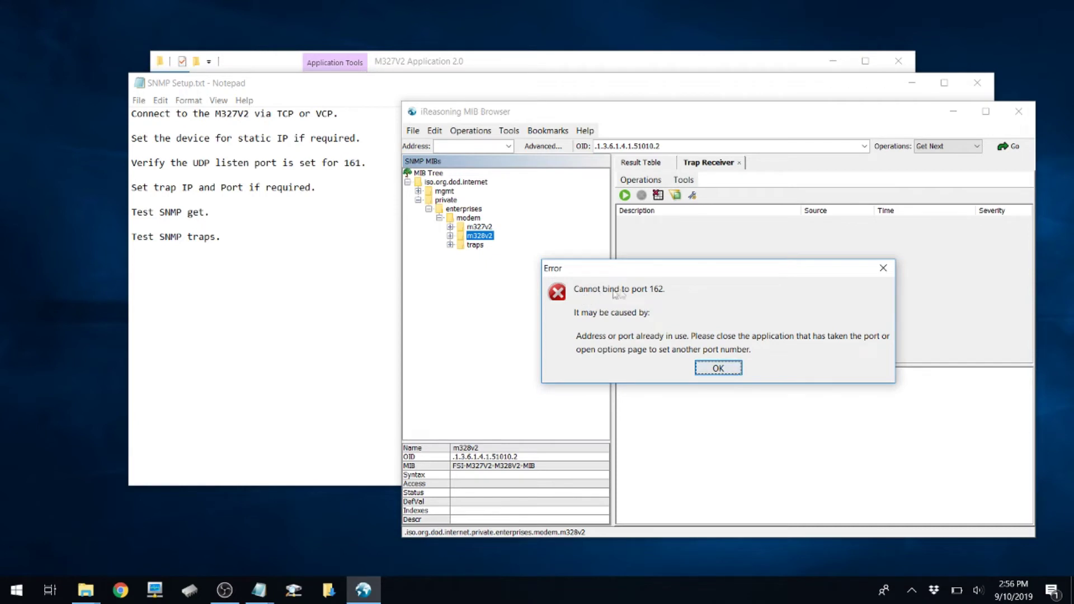
Step: End the SNMP Trap background process in Task Manager to free port 162, and close Task Manager
{"action": "right_click", "coordinate": [20, 597]}
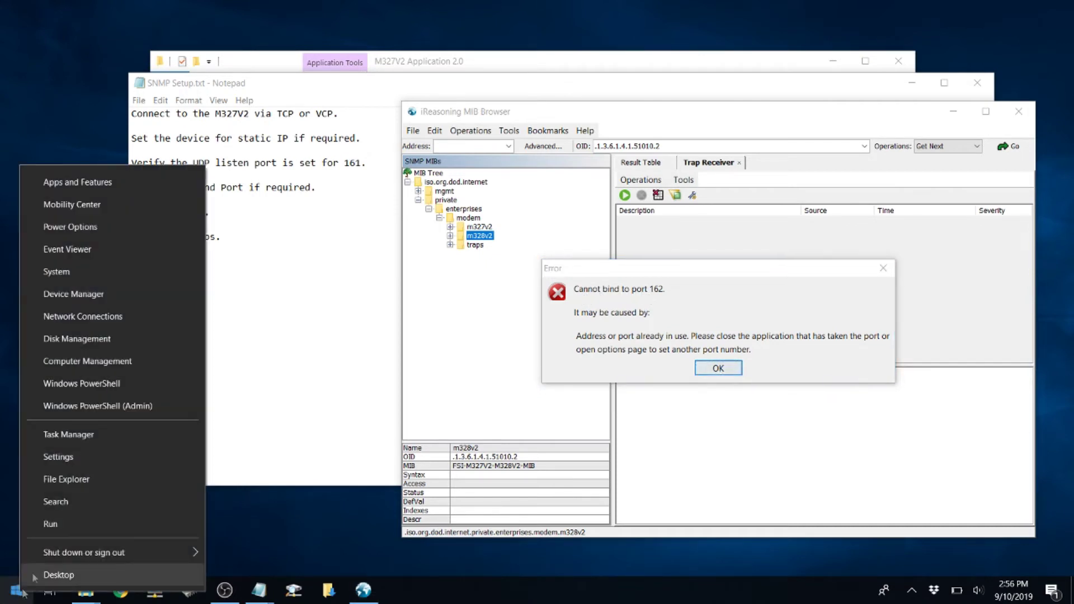
{"action": "left_click", "coordinate": [80, 440]}
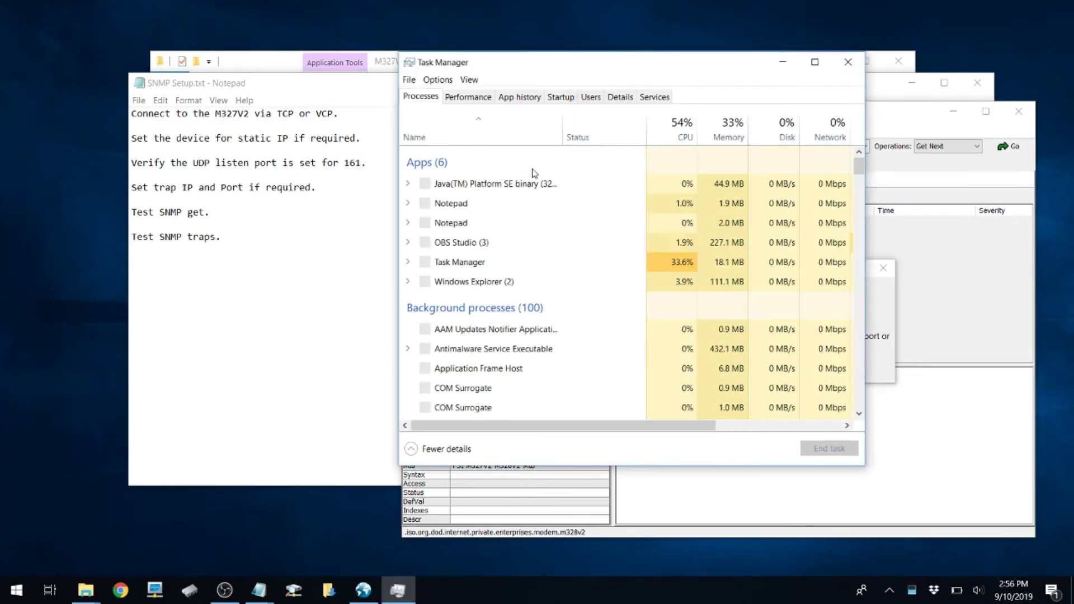
{"action": "left_click", "coordinate": [503, 240]}
{"action": "scroll", "coordinate": [488, 292], "scroll_direction": "down", "scroll_amount": 2}
{"action": "scroll", "coordinate": [487, 292], "scroll_direction": "down", "scroll_amount": 8}
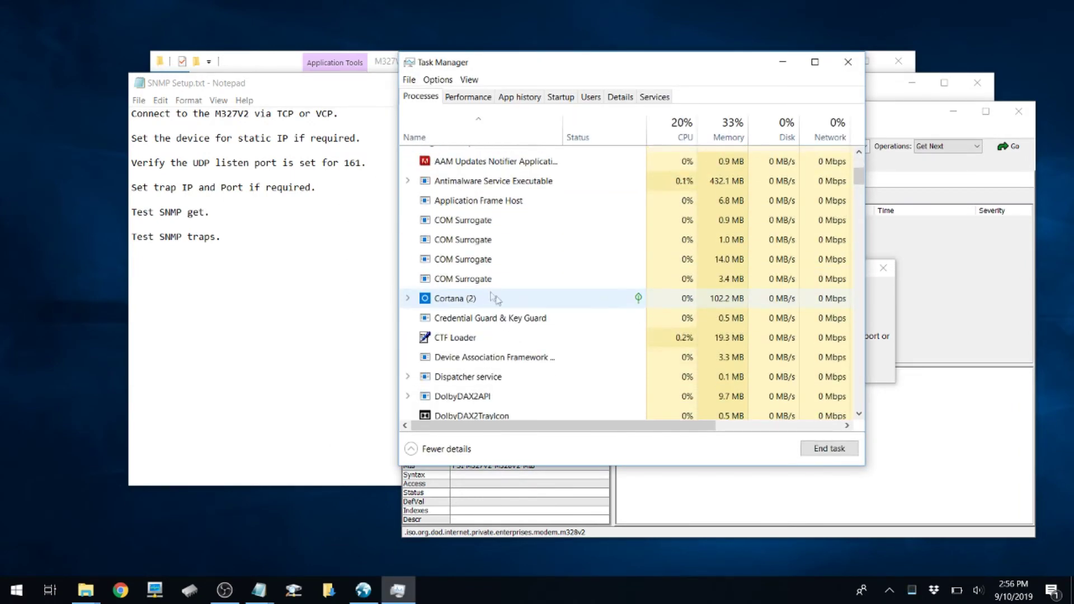
{"action": "scroll", "coordinate": [495, 302], "scroll_direction": "down", "scroll_amount": 8}
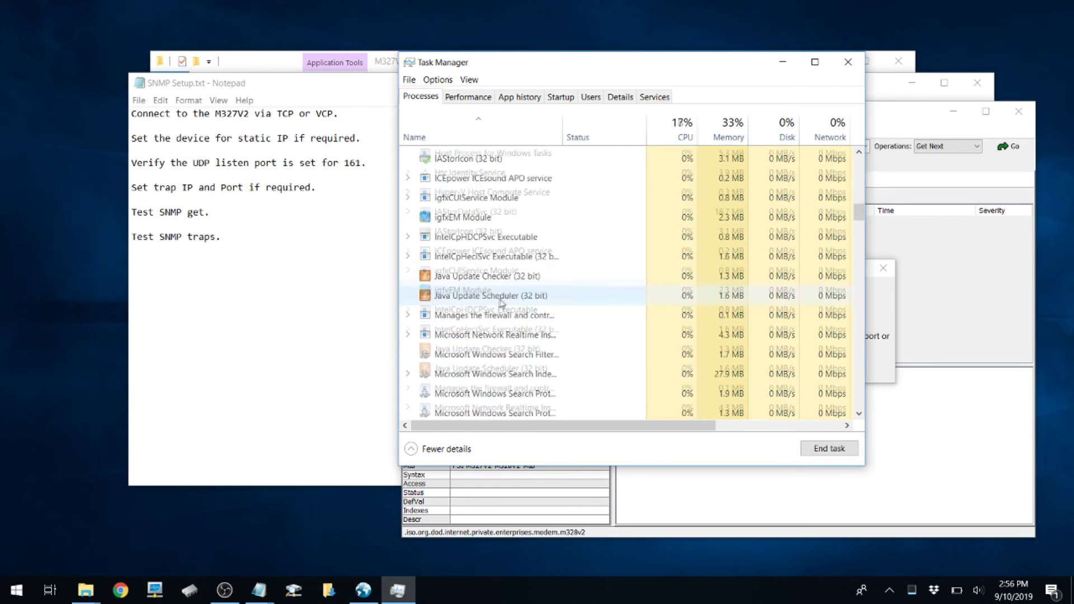
{"action": "scroll", "coordinate": [497, 306], "scroll_direction": "down", "scroll_amount": 8}
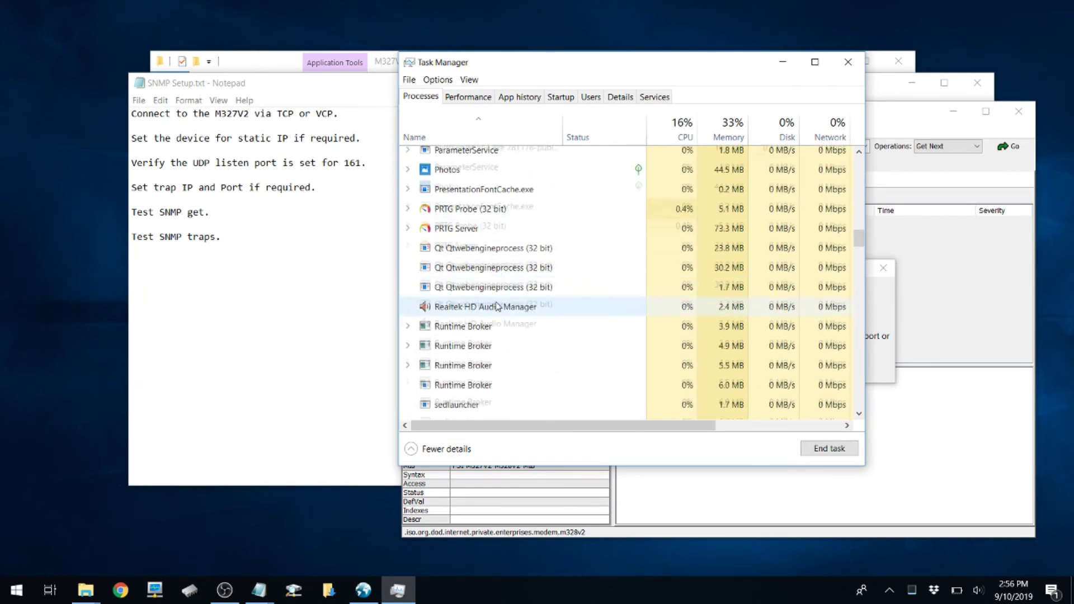
{"action": "left_click", "coordinate": [472, 329]}
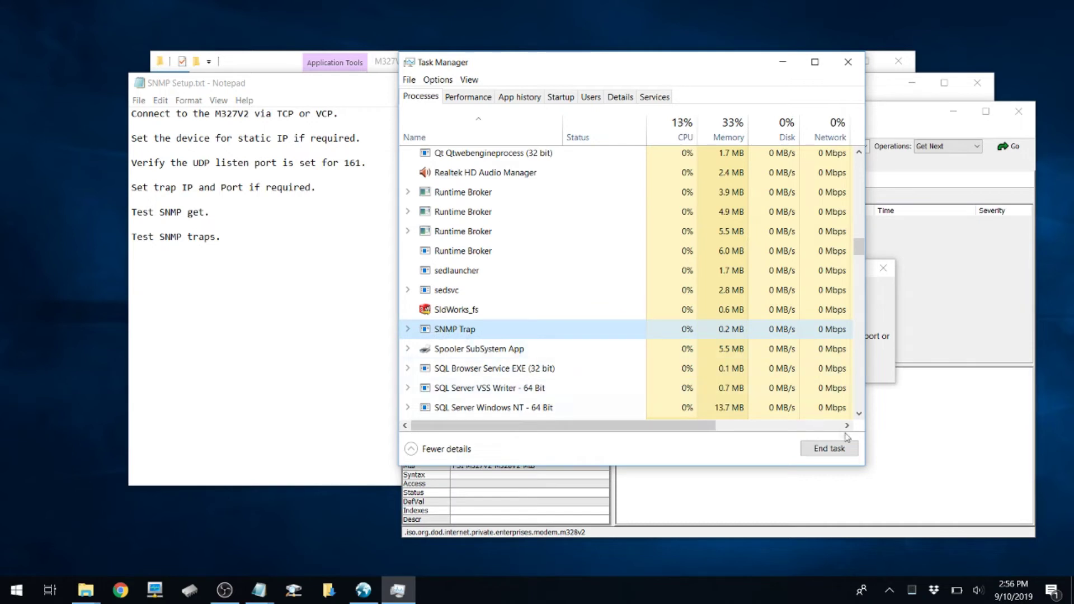
{"action": "left_click", "coordinate": [841, 454]}
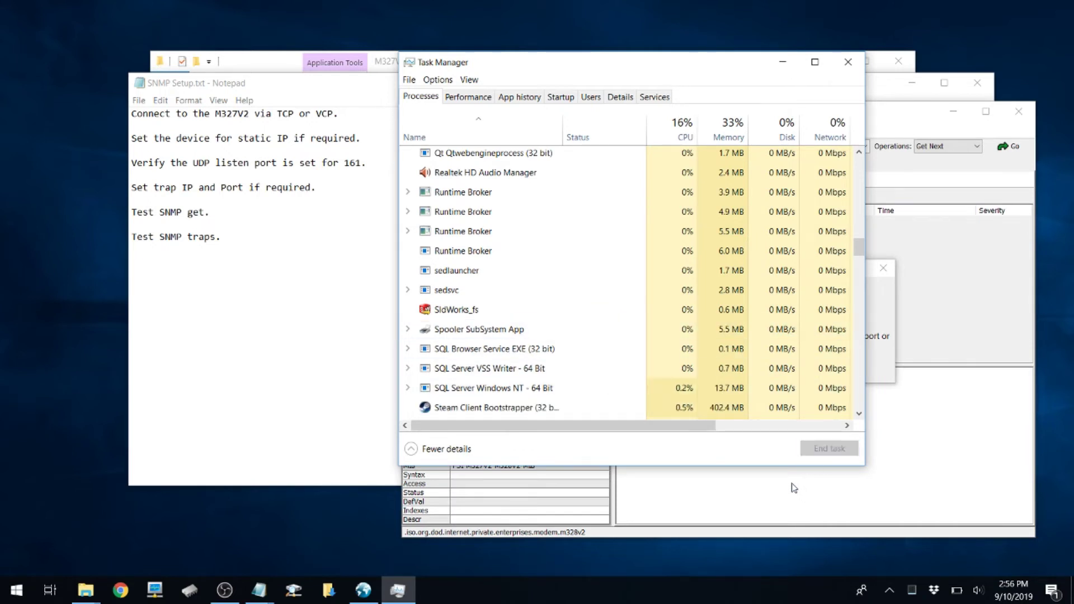
{"action": "left_click", "coordinate": [848, 61]}
Step: Dismiss the port error, start the Trap Receiver in the MIB browser and move its window over the notes
{"action": "left_click", "coordinate": [732, 366]}
{"action": "left_click", "coordinate": [509, 130]}
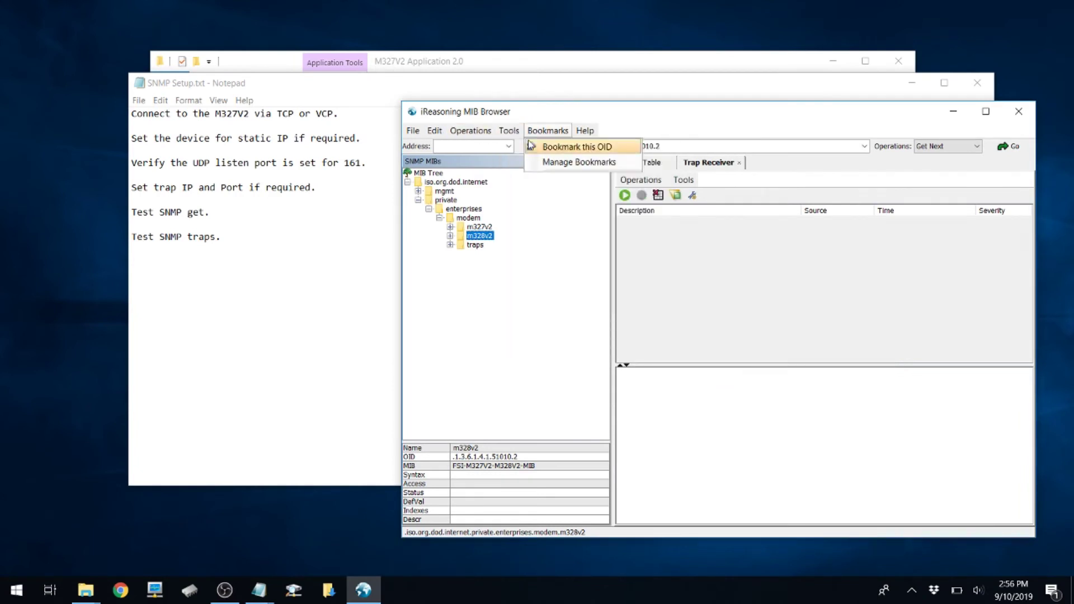
{"action": "left_click", "coordinate": [521, 148]}
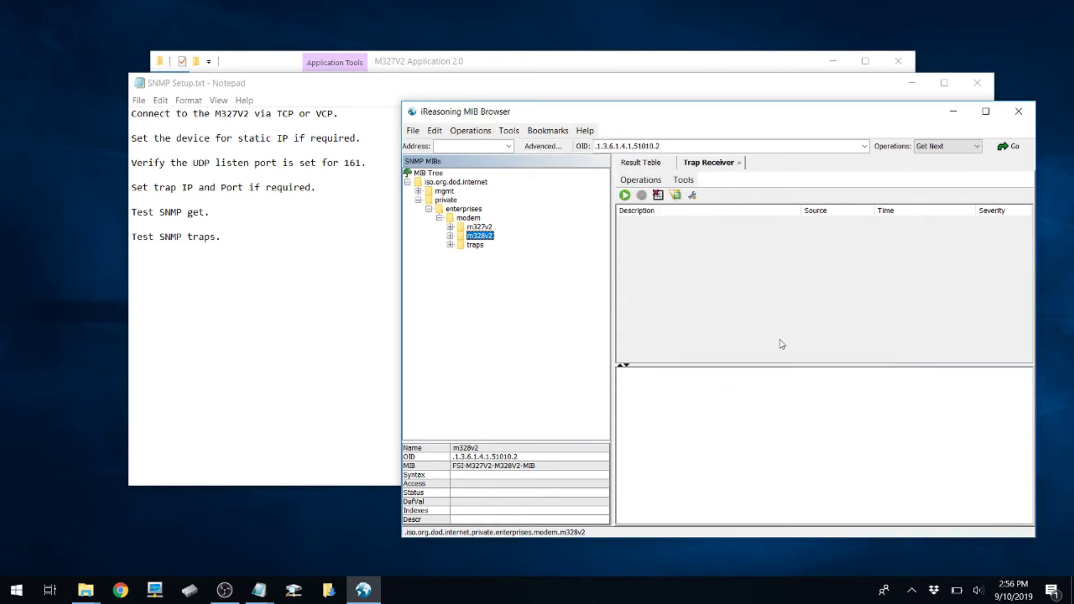
{"action": "left_click", "coordinate": [625, 195]}
{"action": "left_click_drag", "start_coordinate": [842, 119], "coordinate": [663, 96]}
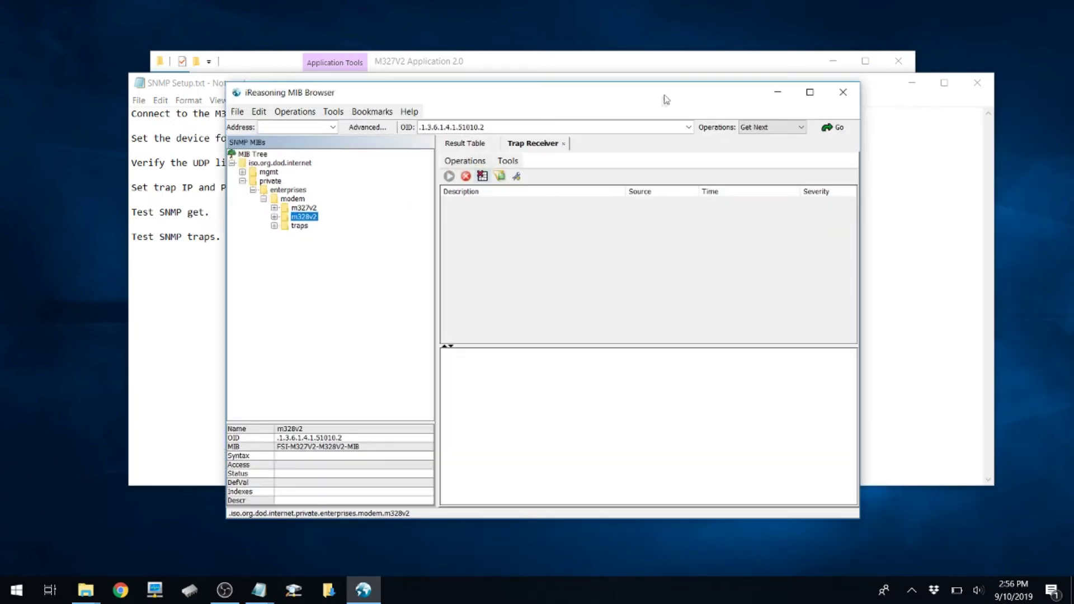
Step: Launch M327V2 Application BETA.exe from the M327V2 Application 2.0 folder and connect to the modem through virtual COM port COM4
{"action": "key", "text": "alt+Tab"}
{"action": "double_click", "coordinate": [395, 192]}
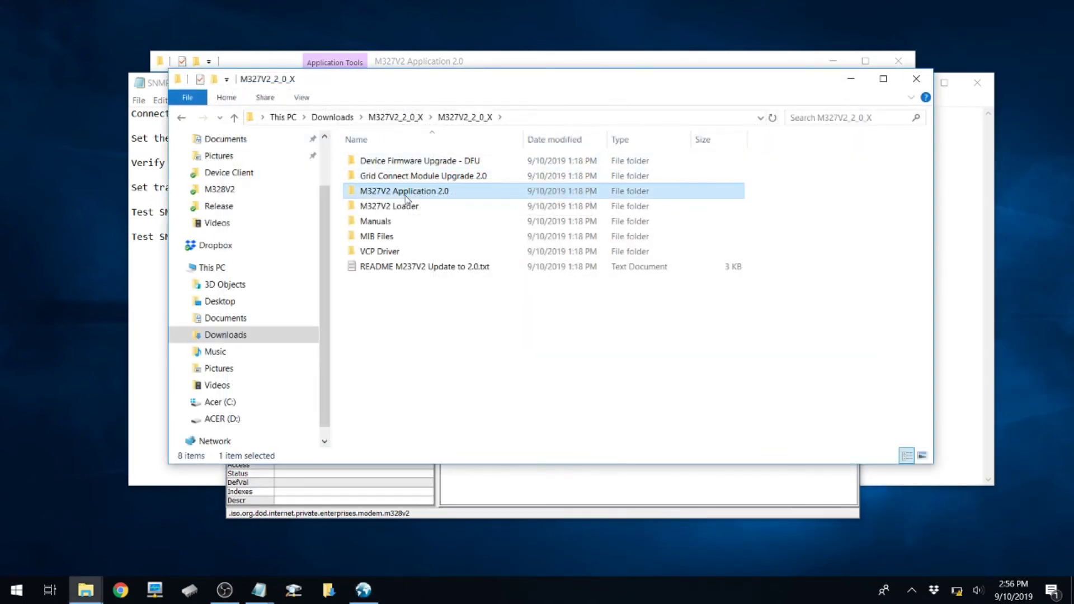
{"action": "double_click", "coordinate": [419, 177]}
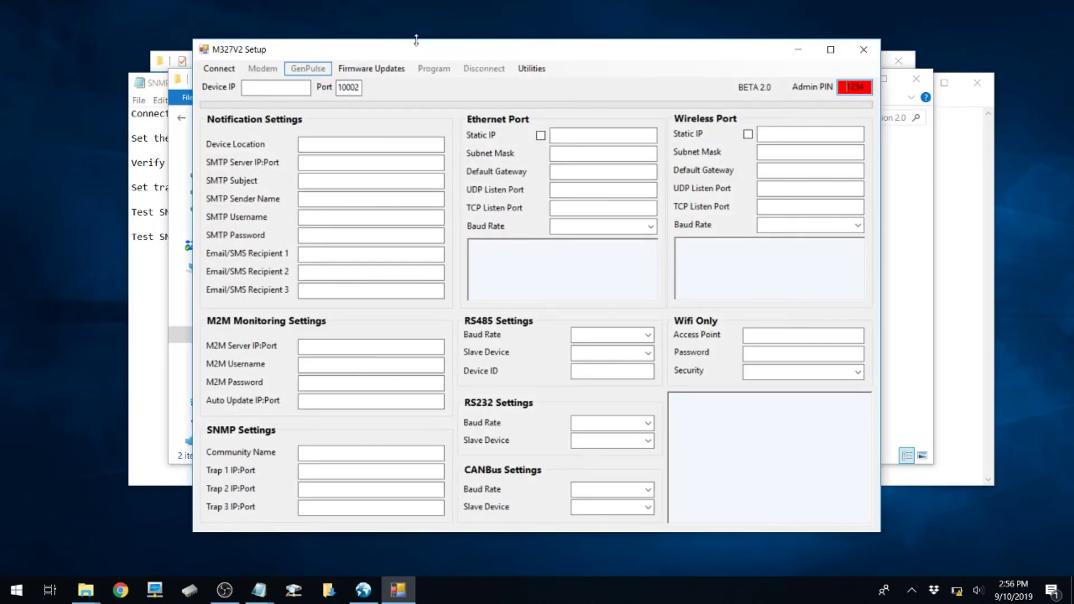
{"action": "left_click_drag", "start_coordinate": [421, 51], "coordinate": [492, 62]}
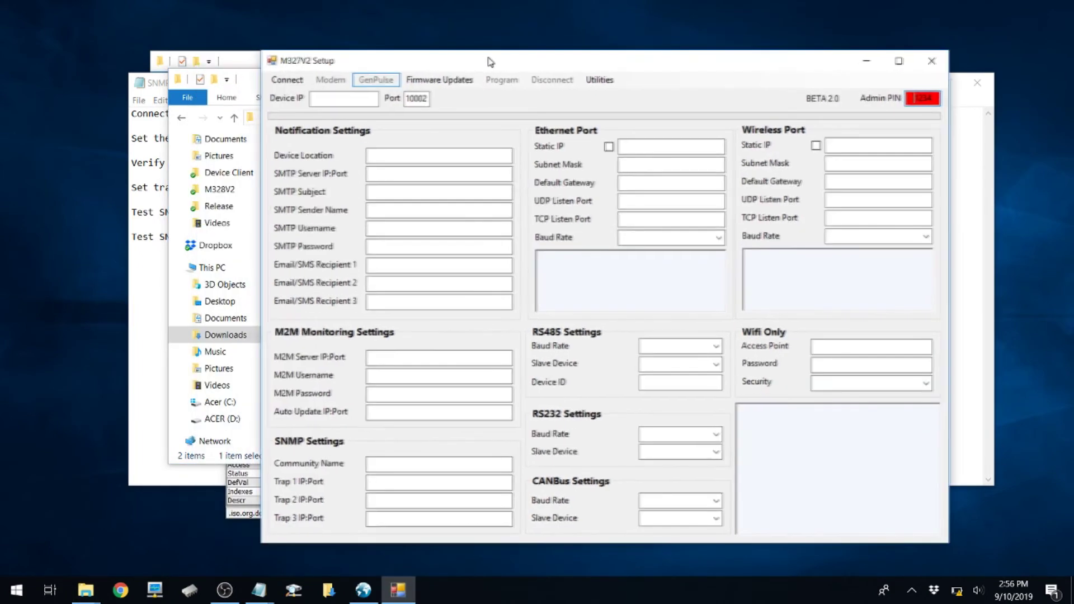
{"action": "left_click", "coordinate": [298, 83]}
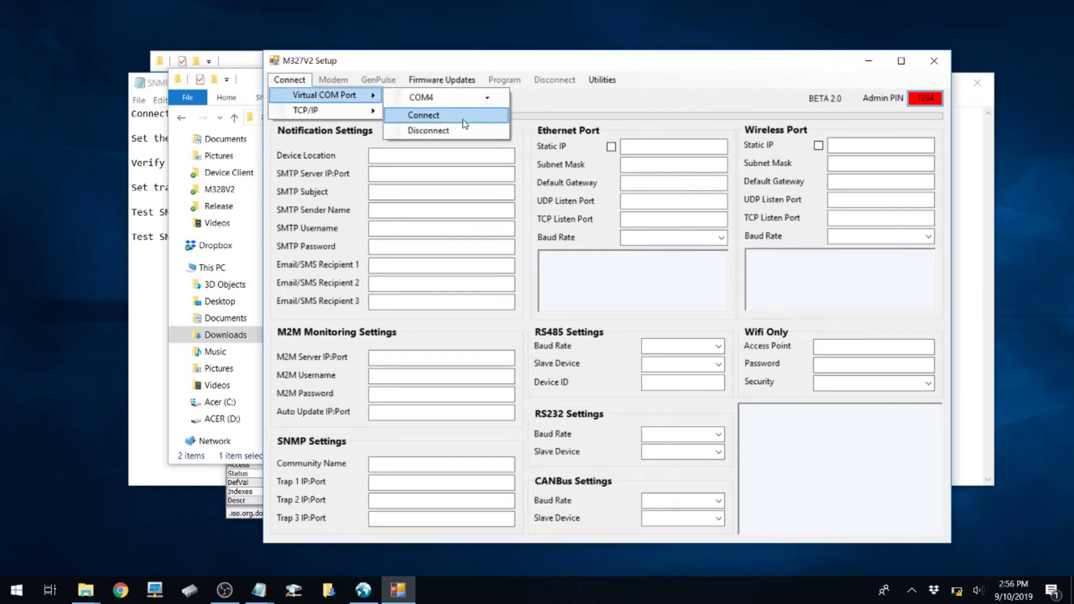
{"action": "left_click", "coordinate": [462, 119]}
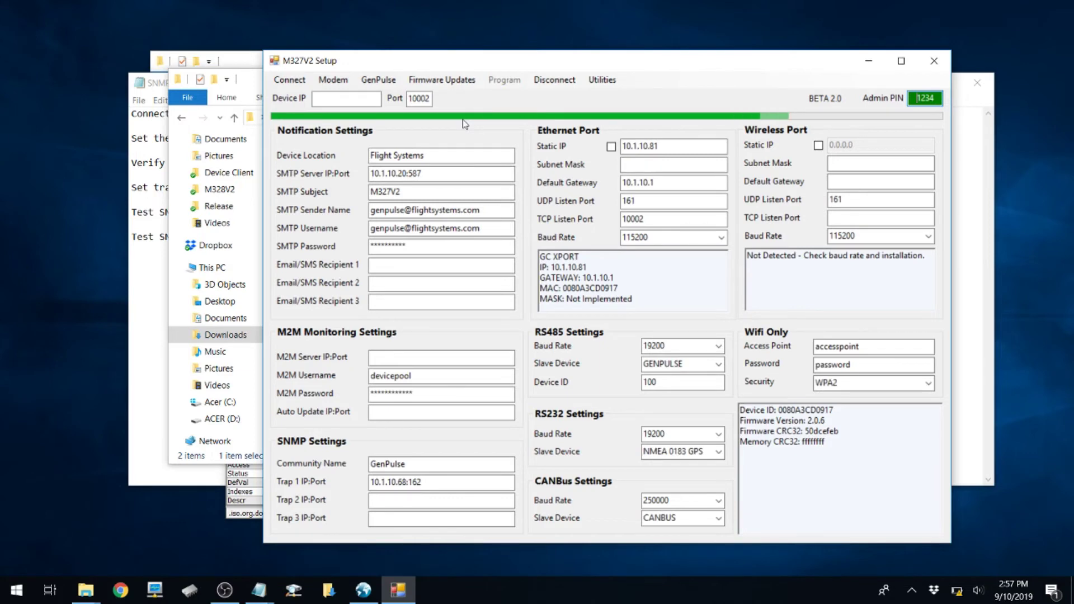
Step: Open the GenPulse Dashboard and close Relay 1, and reopen it once the generator is exercising, to trigger traps
{"action": "left_click", "coordinate": [378, 79]}
{"action": "left_click", "coordinate": [407, 110]}
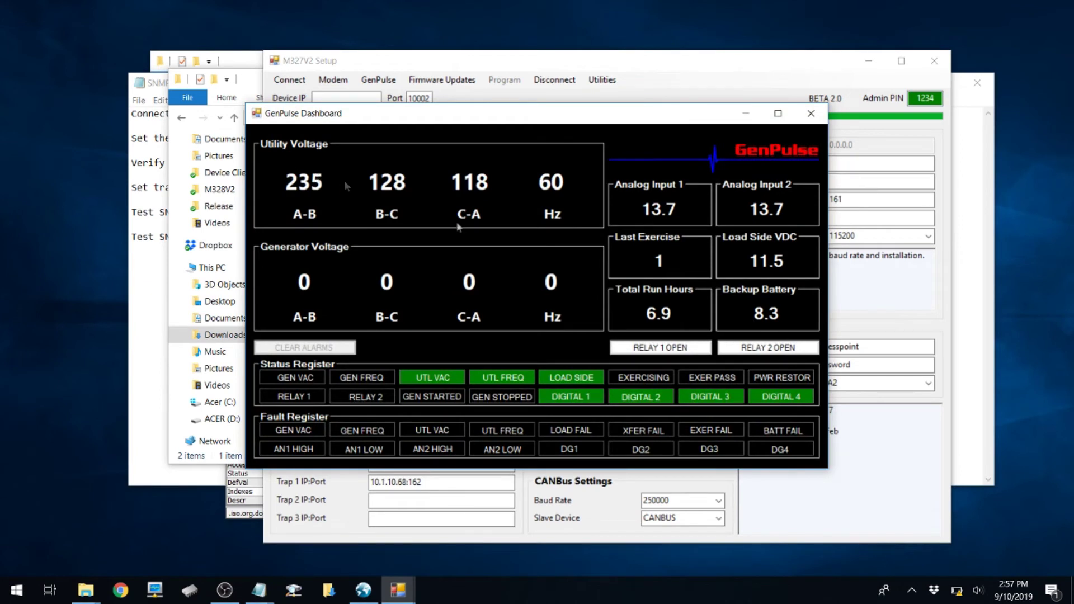
{"action": "left_click", "coordinate": [647, 350]}
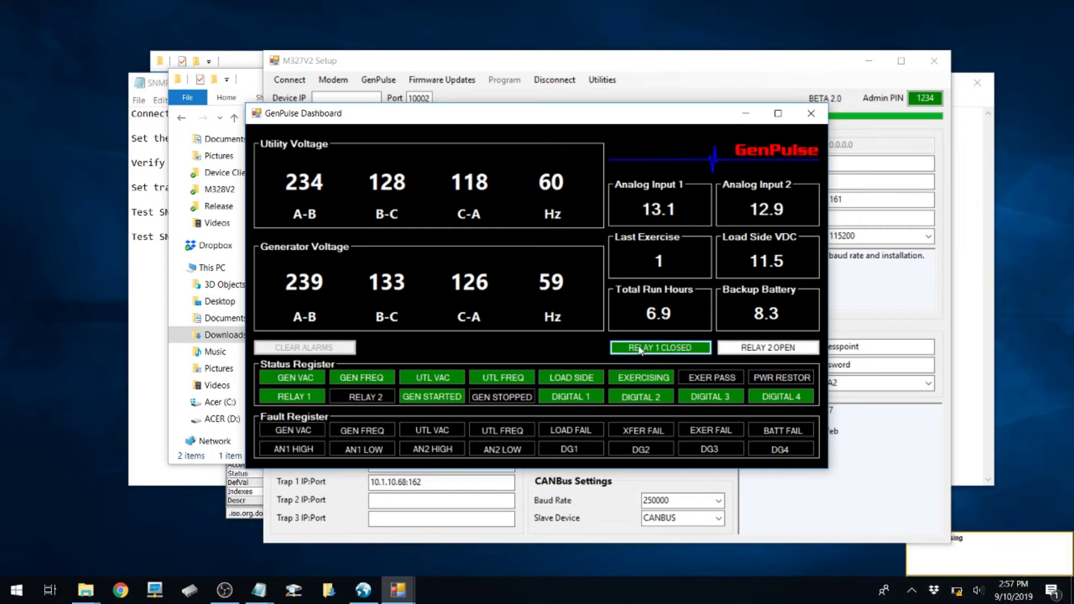
{"action": "left_click", "coordinate": [641, 348]}
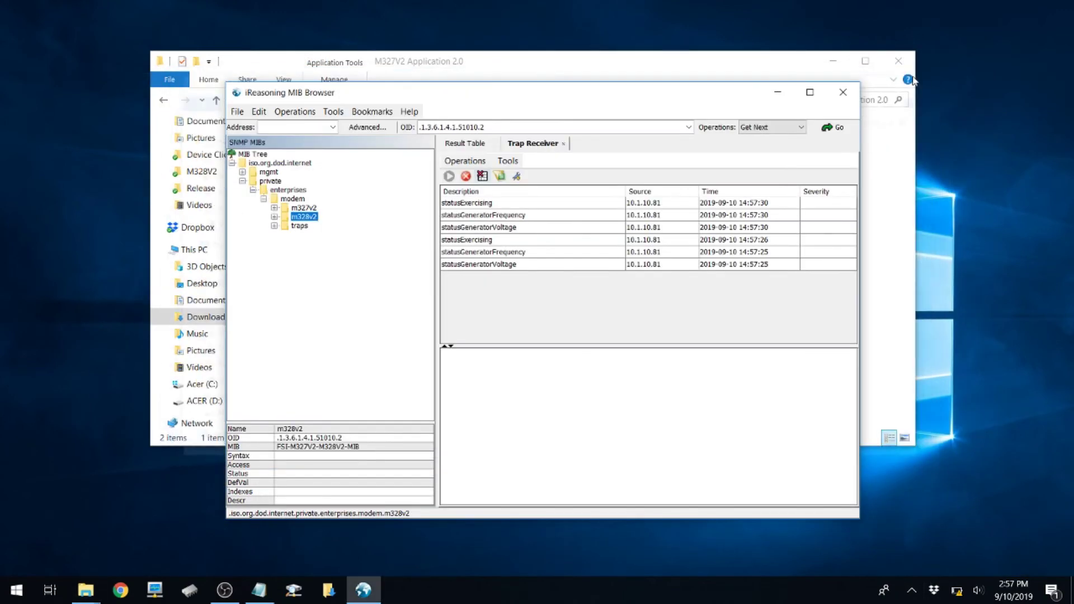
Step: Examine the details of each received trap in the Trap Receiver, and close the MIB browser and the application folder
{"action": "left_click", "coordinate": [478, 208]}
{"action": "left_click", "coordinate": [480, 216]}
{"action": "left_click", "coordinate": [481, 227]}
{"action": "left_click", "coordinate": [484, 240]}
{"action": "left_click", "coordinate": [485, 252]}
{"action": "left_click", "coordinate": [490, 266]}
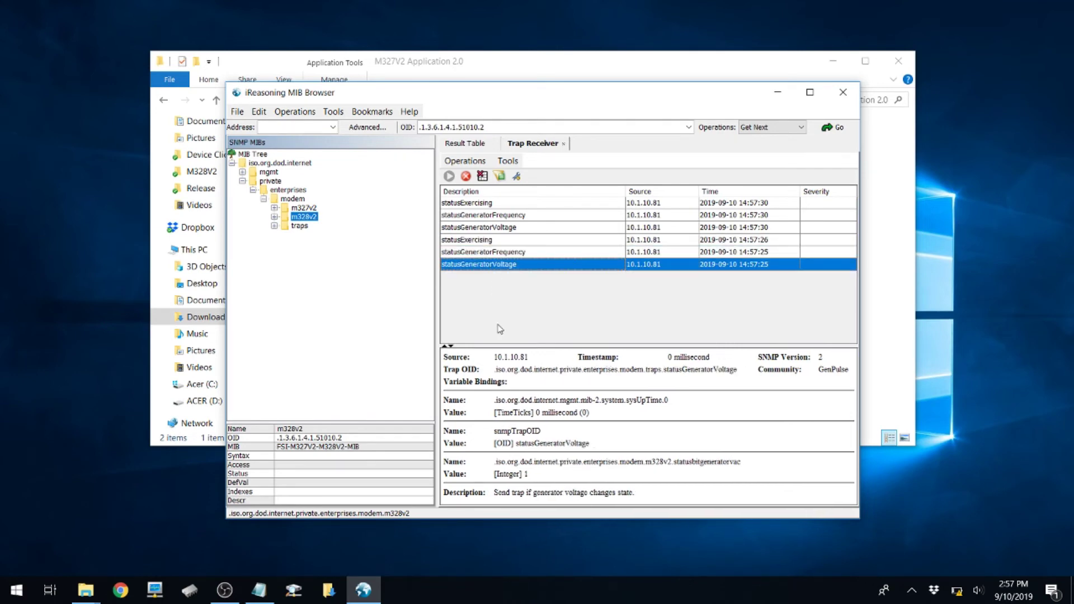
{"action": "left_click", "coordinate": [843, 93]}
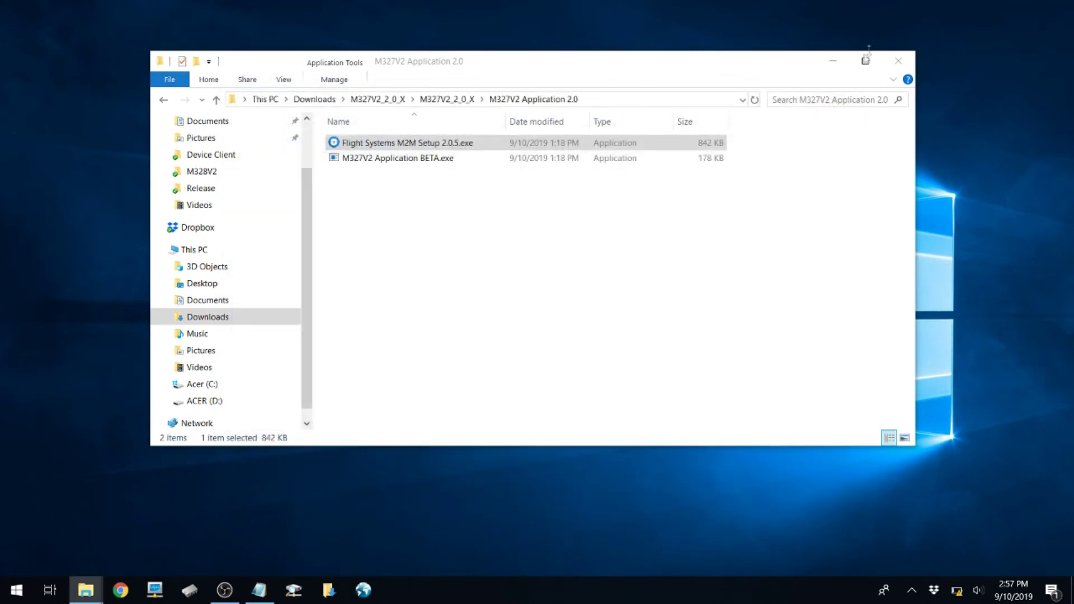
{"action": "left_click", "coordinate": [897, 58]}
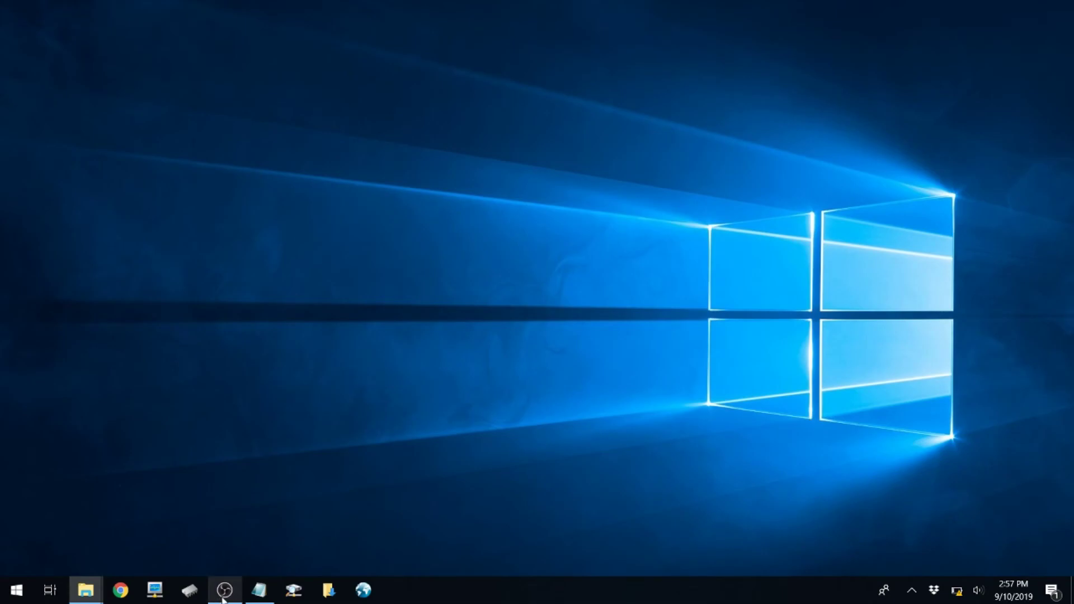